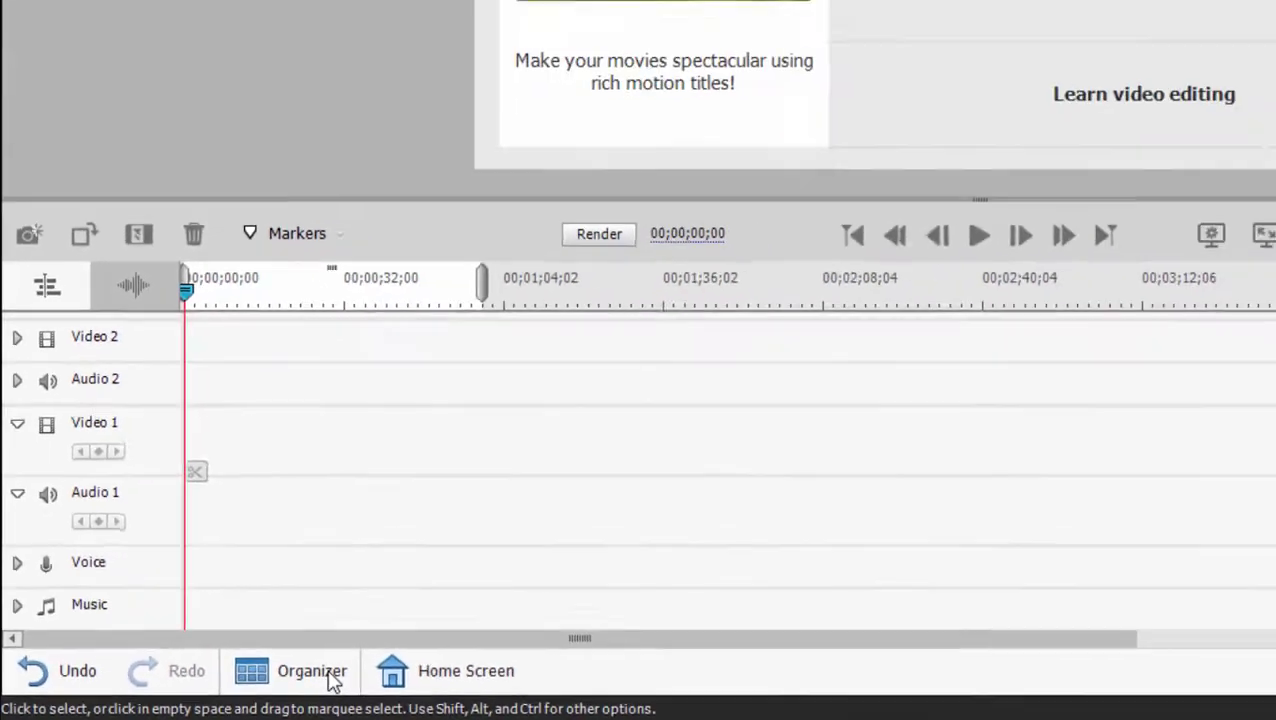
Switch from Premiere Elements to the Elements Organizer media catalog
{"action": "left_click", "coordinate": [740, 632]}
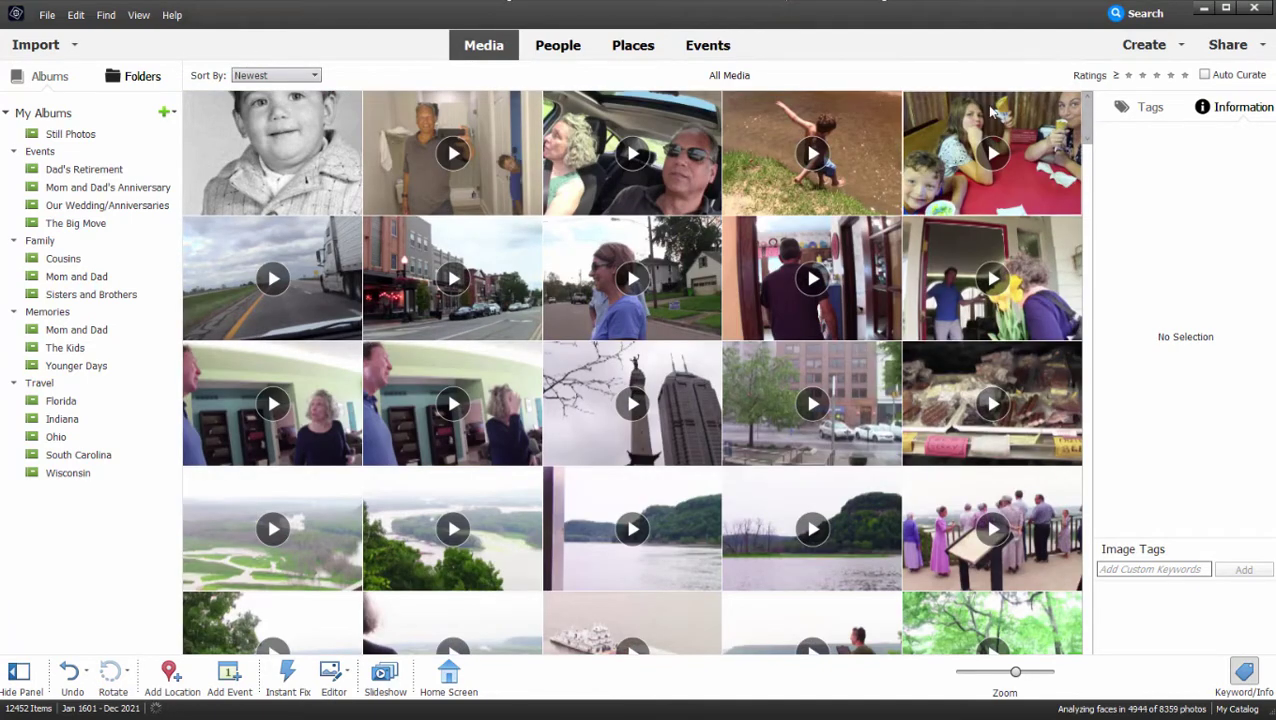
{"action": "scroll", "coordinate": [855, 185], "scroll_direction": "down", "scroll_amount": 2}
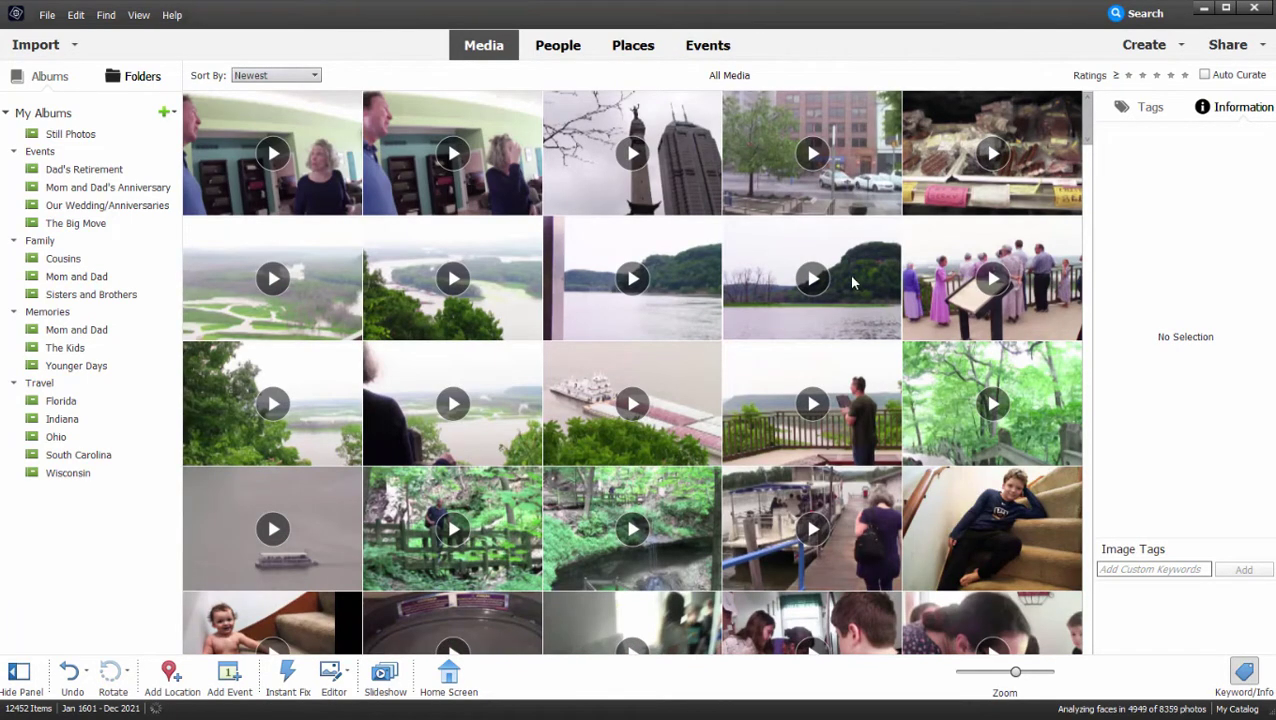
{"action": "scroll", "coordinate": [790, 275], "scroll_direction": "up", "scroll_amount": 1}
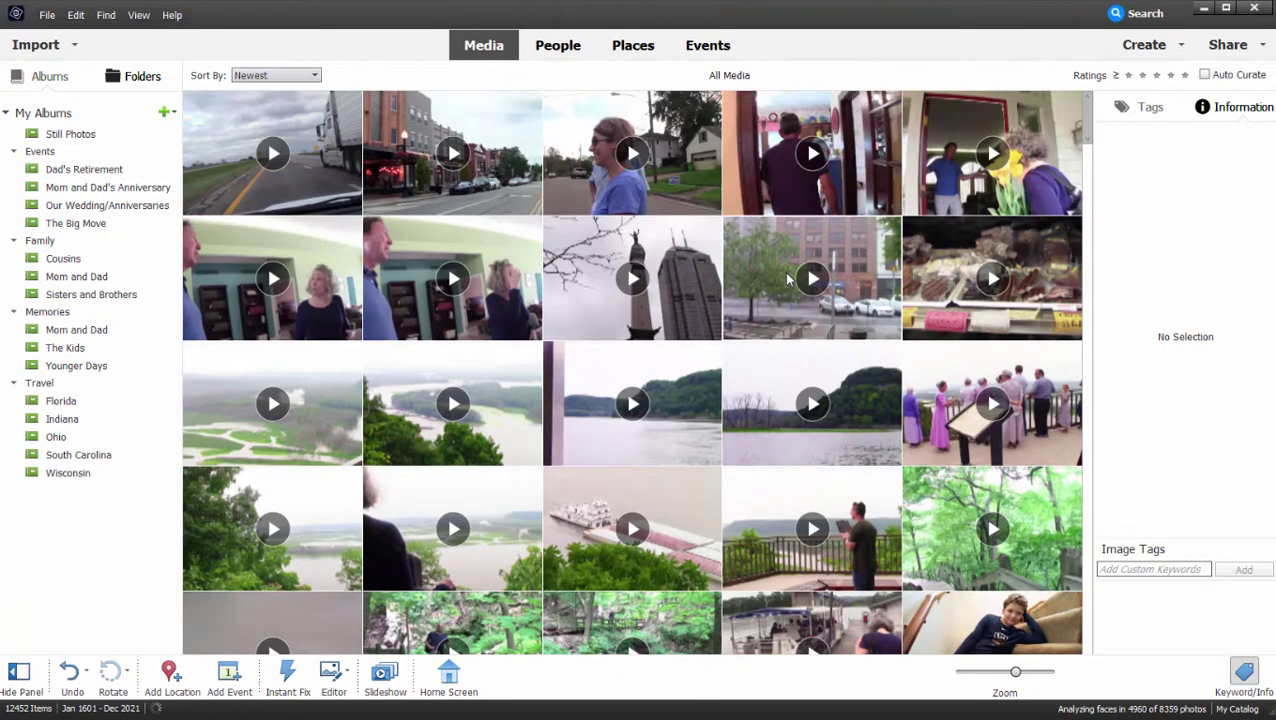
{"action": "scroll", "coordinate": [787, 280], "scroll_direction": "down", "scroll_amount": 1}
{"action": "scroll", "coordinate": [787, 280], "scroll_direction": "up", "scroll_amount": 2}
{"action": "scroll", "coordinate": [787, 280], "scroll_direction": "down", "scroll_amount": 1}
{"action": "scroll", "coordinate": [787, 280], "scroll_direction": "up", "scroll_amount": 1}
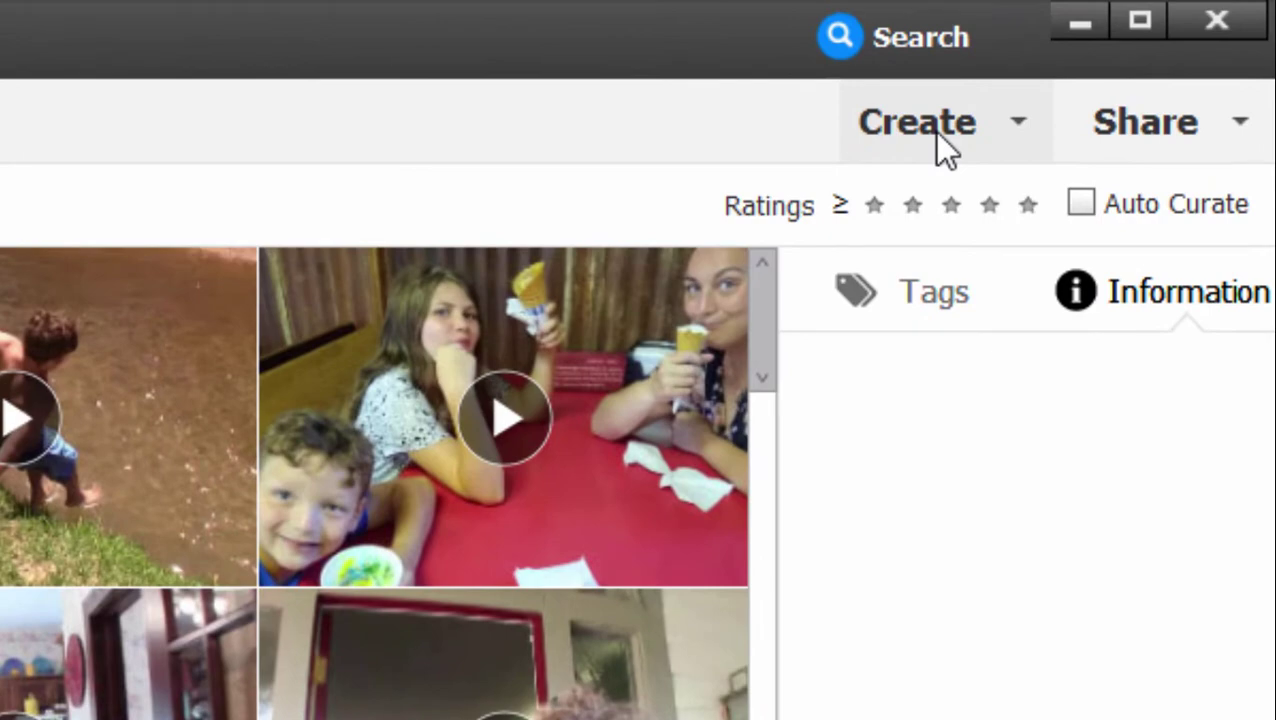
{"action": "left_click", "coordinate": [934, 132]}
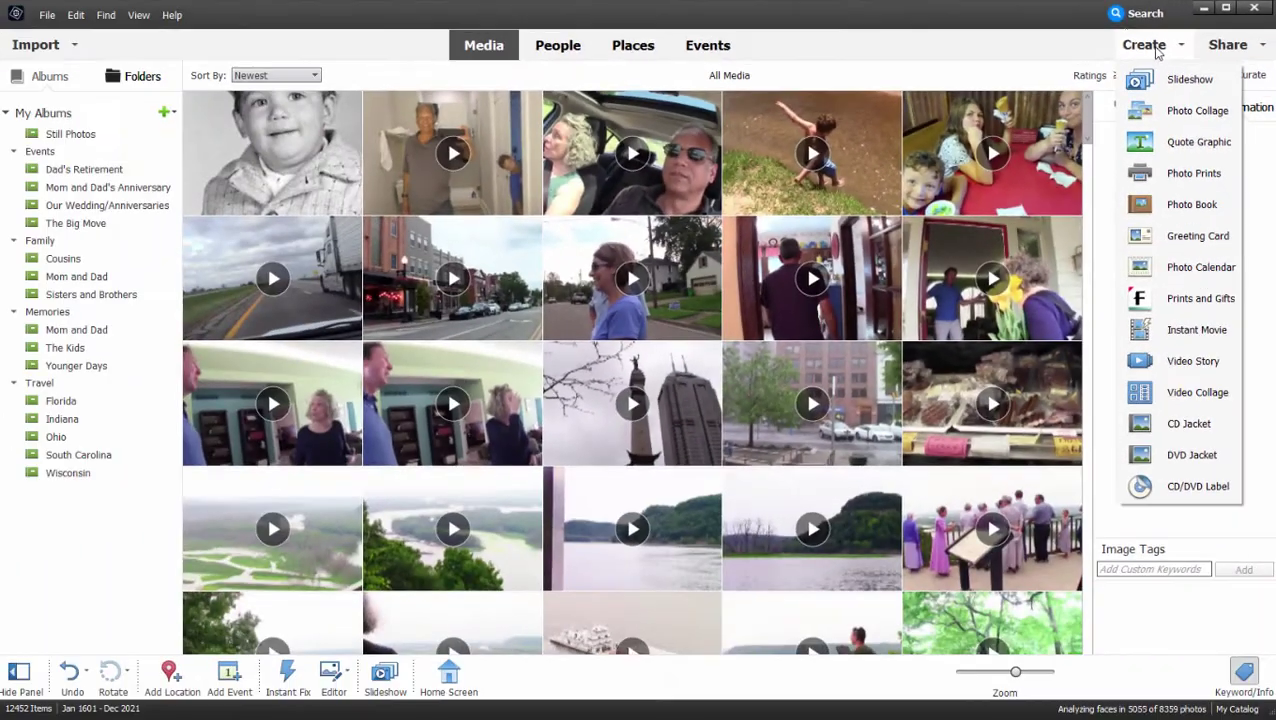
{"action": "left_click", "coordinate": [946, 48]}
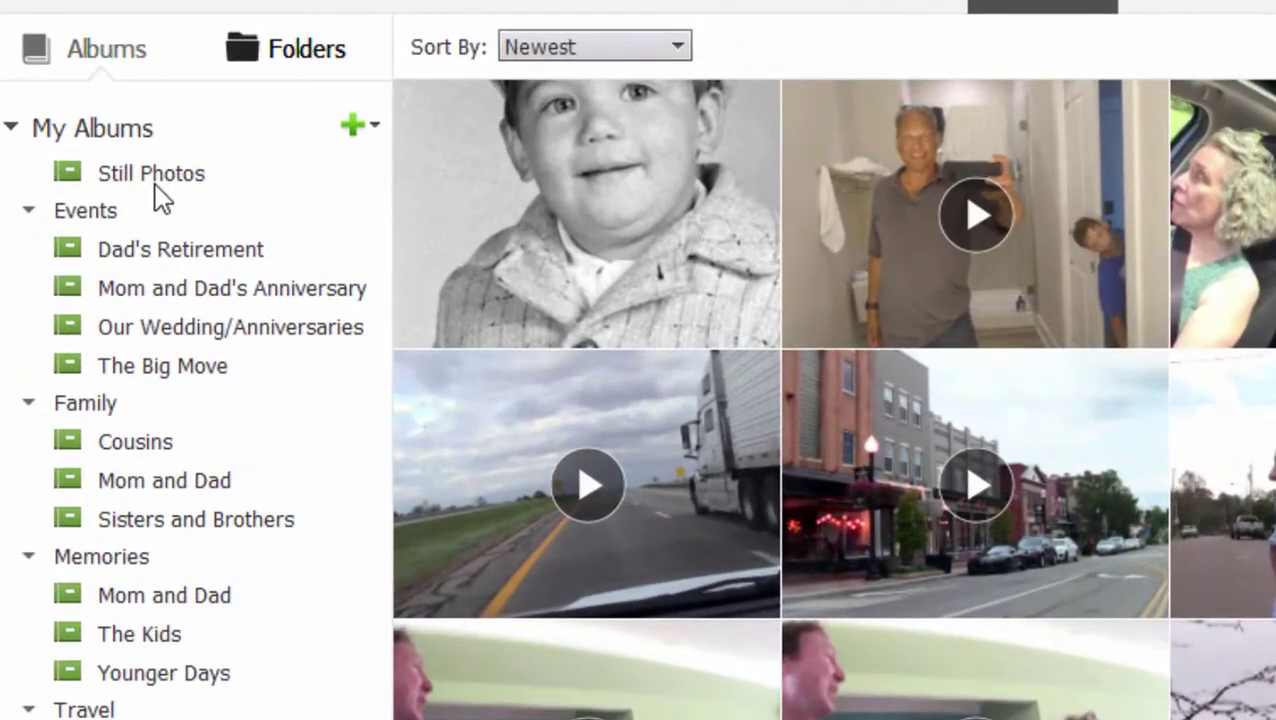
Build a slideshow from photos 1 through 12 of the Still Photos album
{"action": "left_click", "coordinate": [154, 178]}
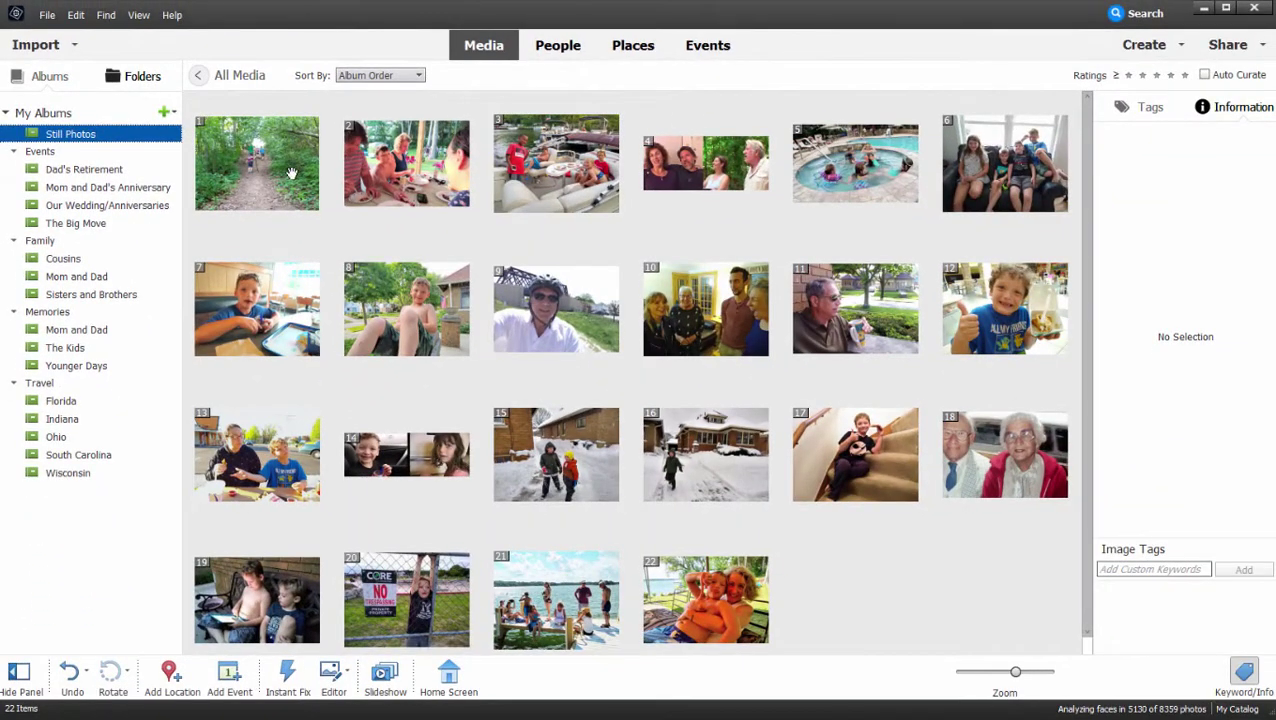
{"action": "left_click", "coordinate": [294, 173]}
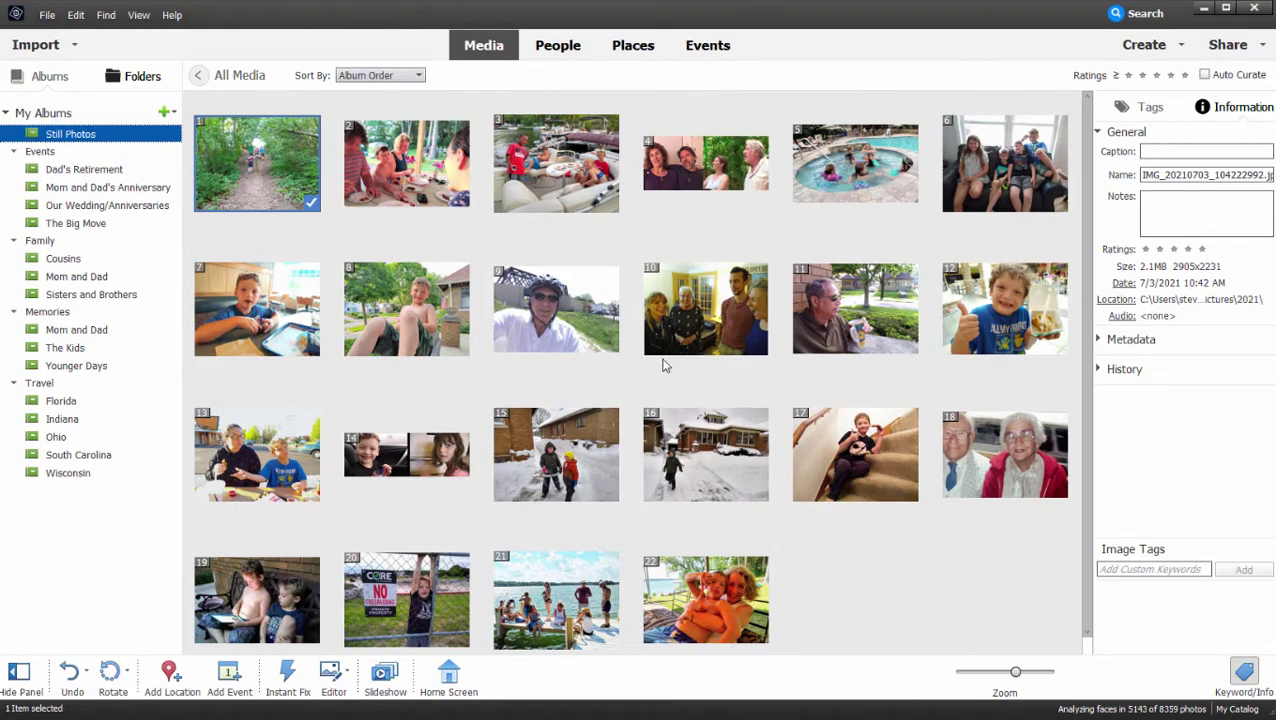
{"action": "left_click", "coordinate": [1020, 318], "text": "shift"}
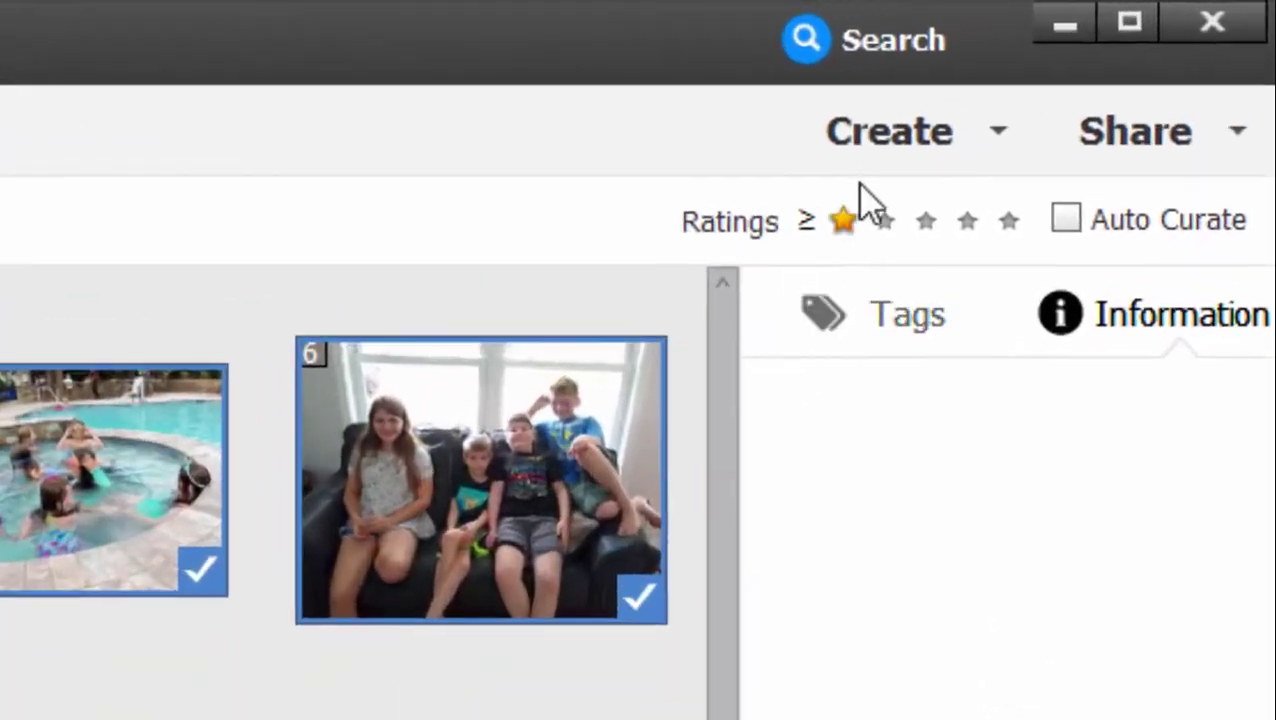
{"action": "left_click", "coordinate": [920, 140]}
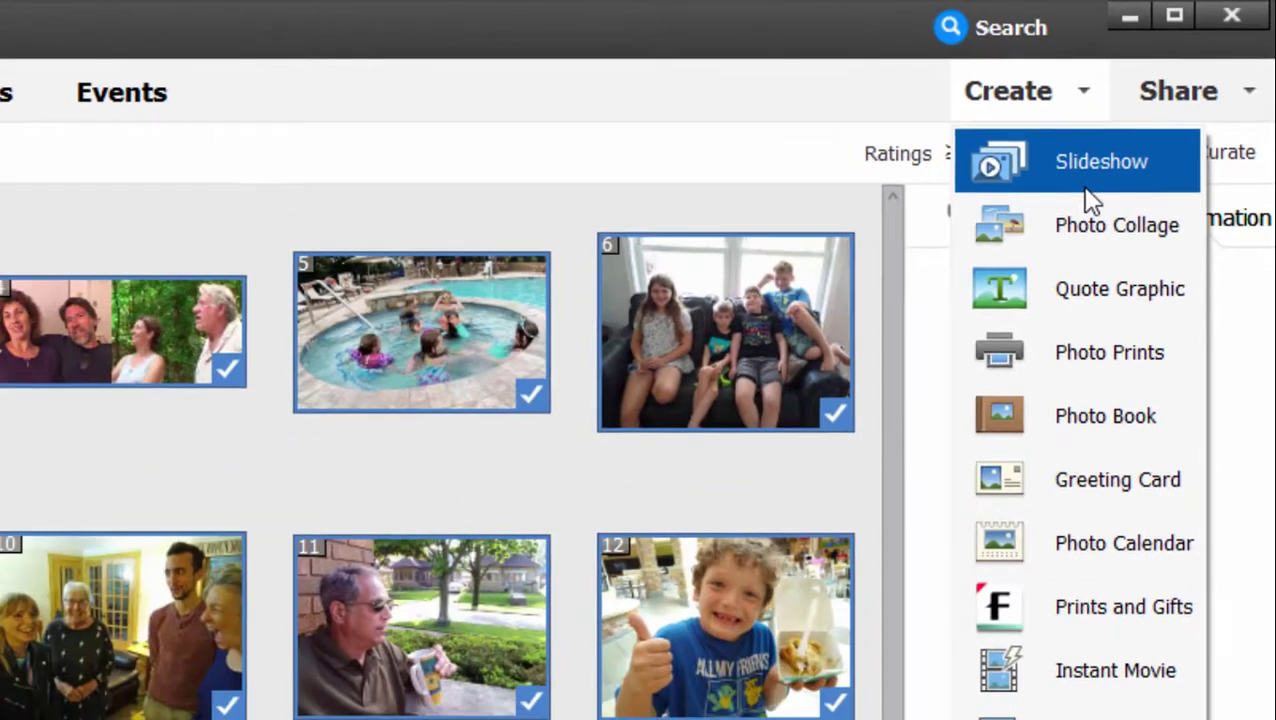
{"action": "key", "text": "Escape"}
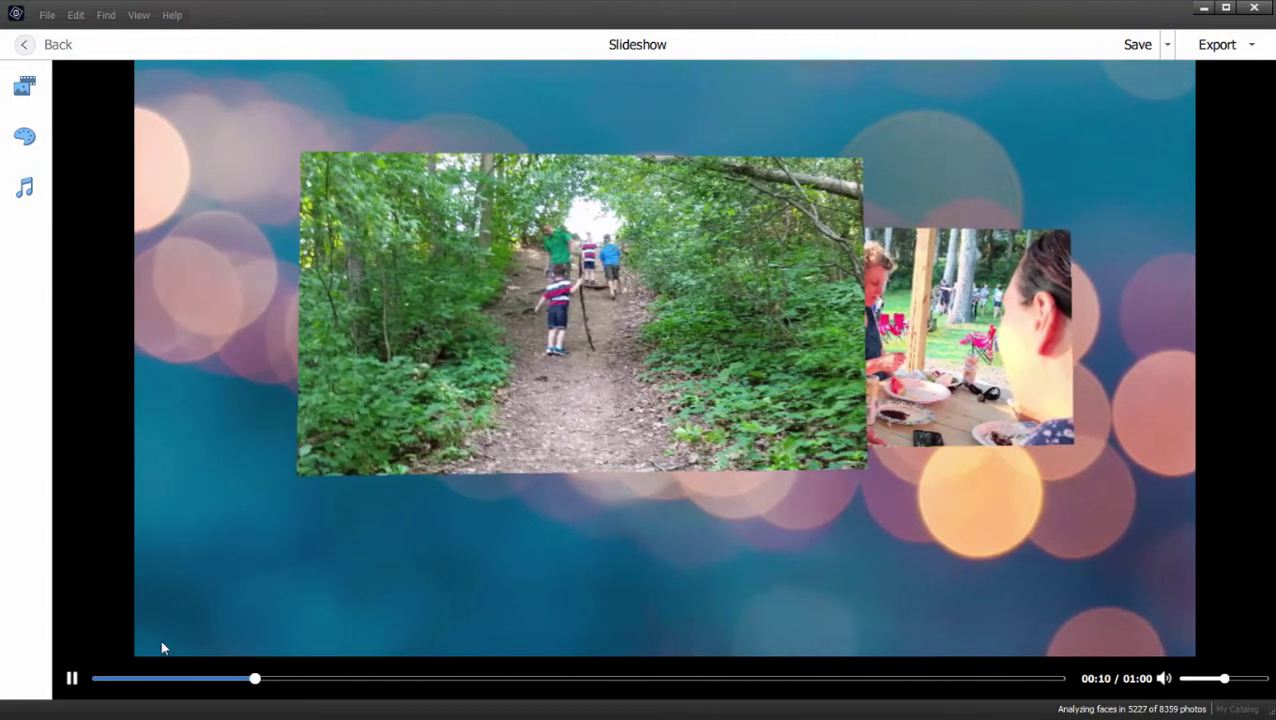
Pause the slideshow preview at 00:11 and browse the theme thumbnails, keeping City Lights
{"action": "left_click", "coordinate": [71, 678]}
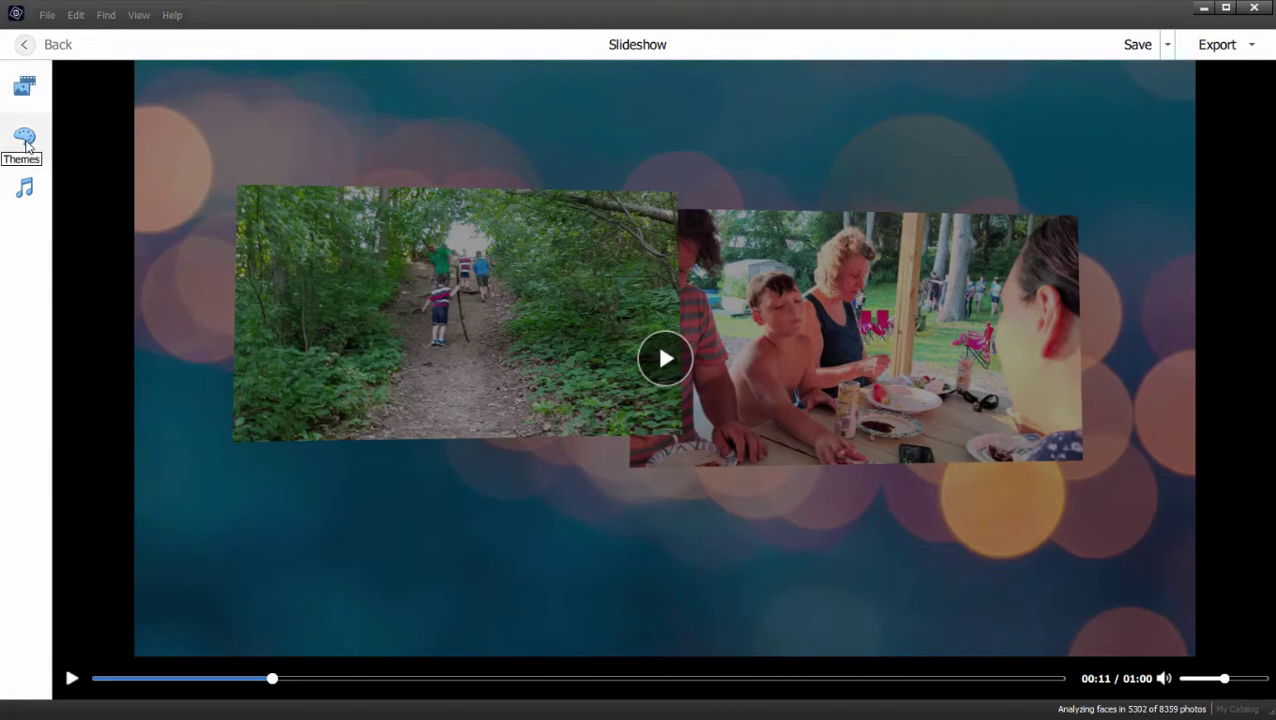
{"action": "left_click", "coordinate": [26, 145]}
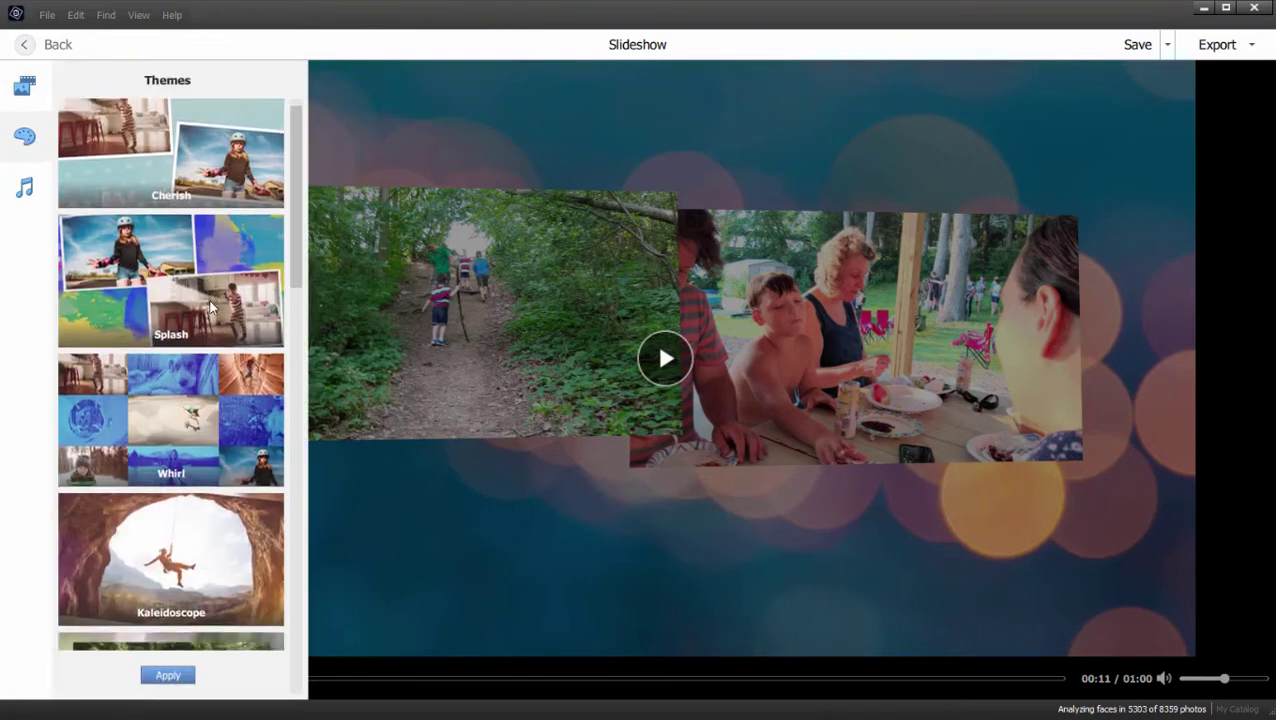
{"action": "scroll", "coordinate": [210, 308], "scroll_direction": "down", "scroll_amount": 10}
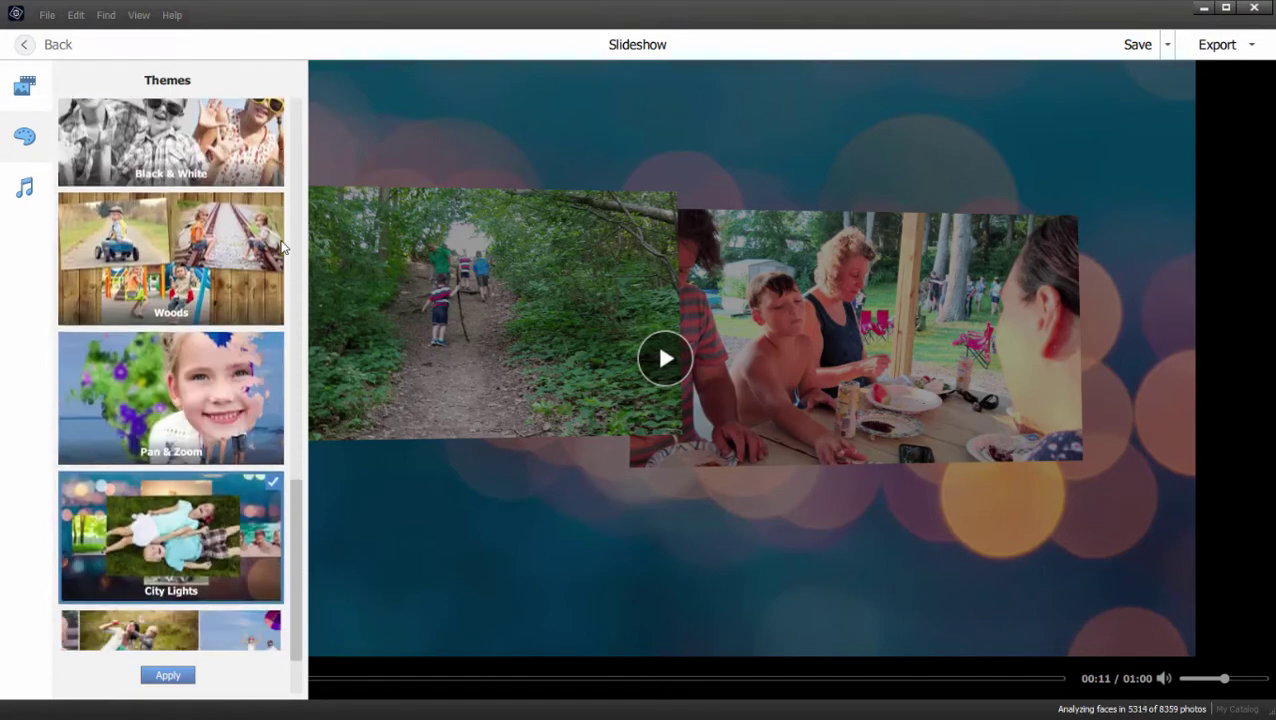
{"action": "scroll", "coordinate": [283, 248], "scroll_direction": "down", "scroll_amount": 2}
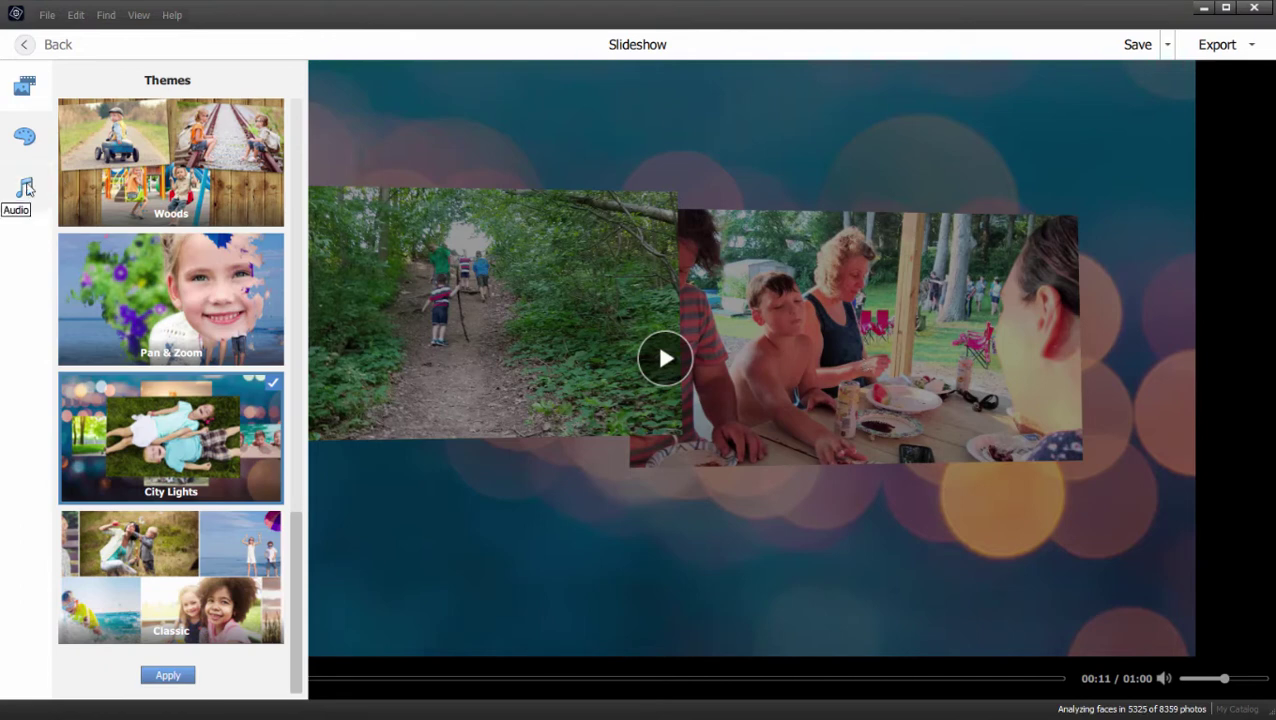
Confirm Citylights is the only music track, then list the YouTube, Vimeo and local-disk export options
{"action": "left_click", "coordinate": [25, 187]}
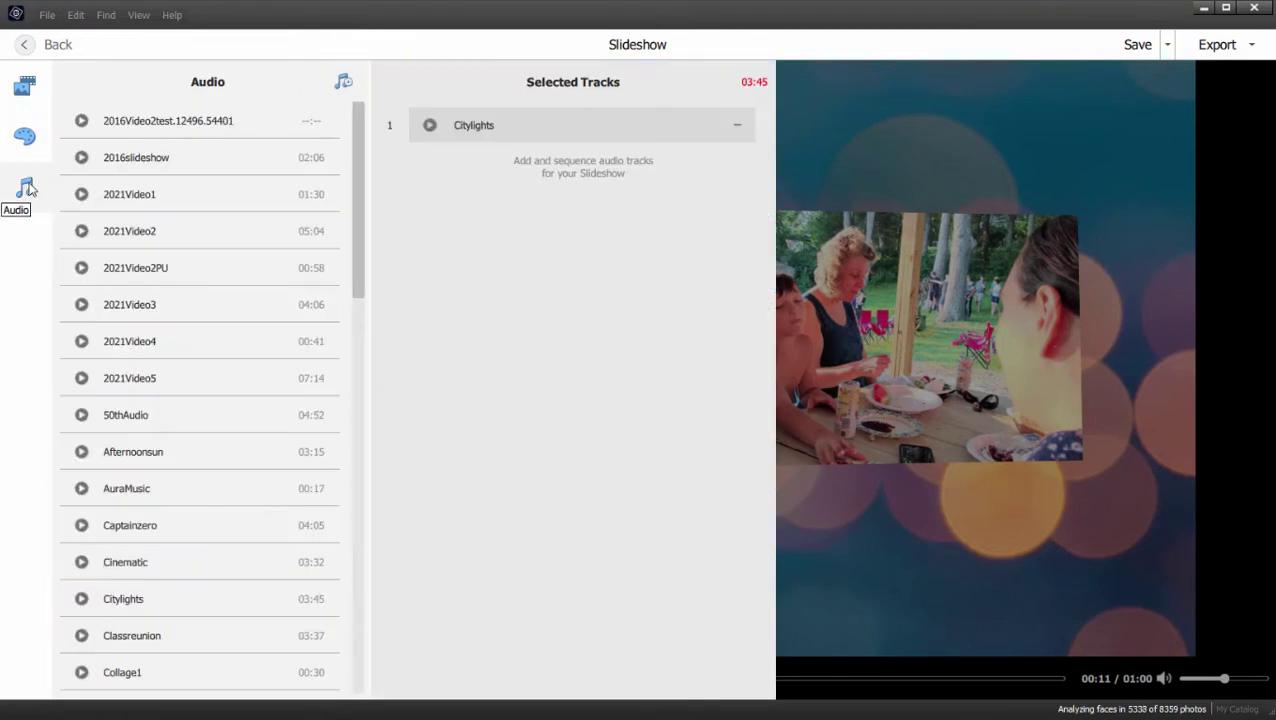
{"action": "left_click_drag", "start_coordinate": [356, 138], "coordinate": [323, 519]}
{"action": "scroll", "coordinate": [323, 519], "scroll_direction": "up", "scroll_amount": 15}
{"action": "left_click", "coordinate": [24, 44]}
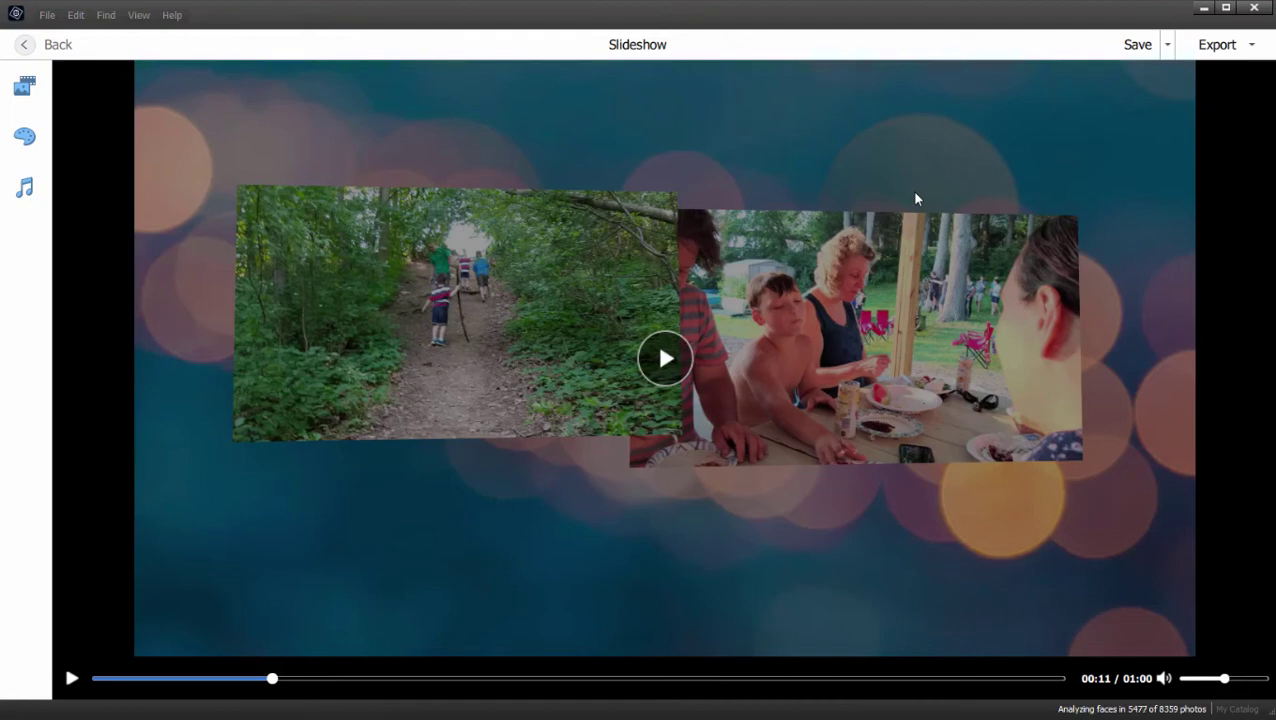
{"action": "left_click", "coordinate": [1220, 45]}
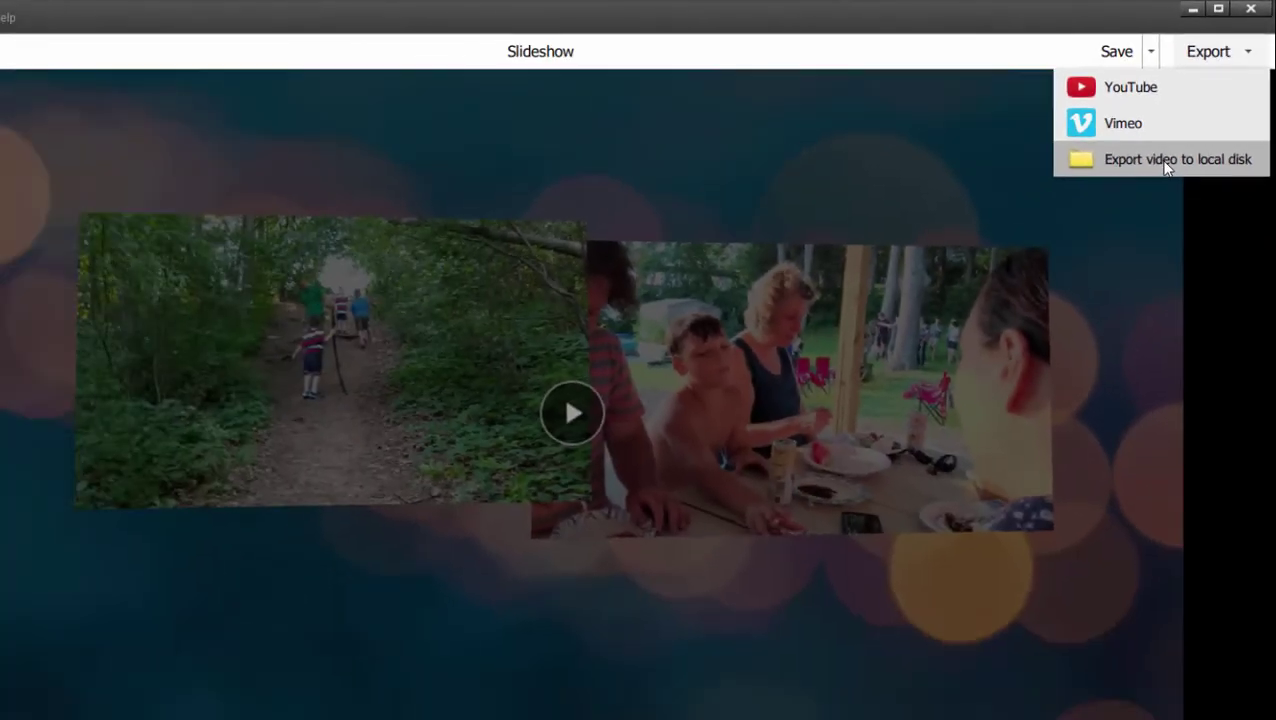
Export to local disk with a new Slideshow folder under Videos as the destination
{"action": "left_click", "coordinate": [1165, 160]}
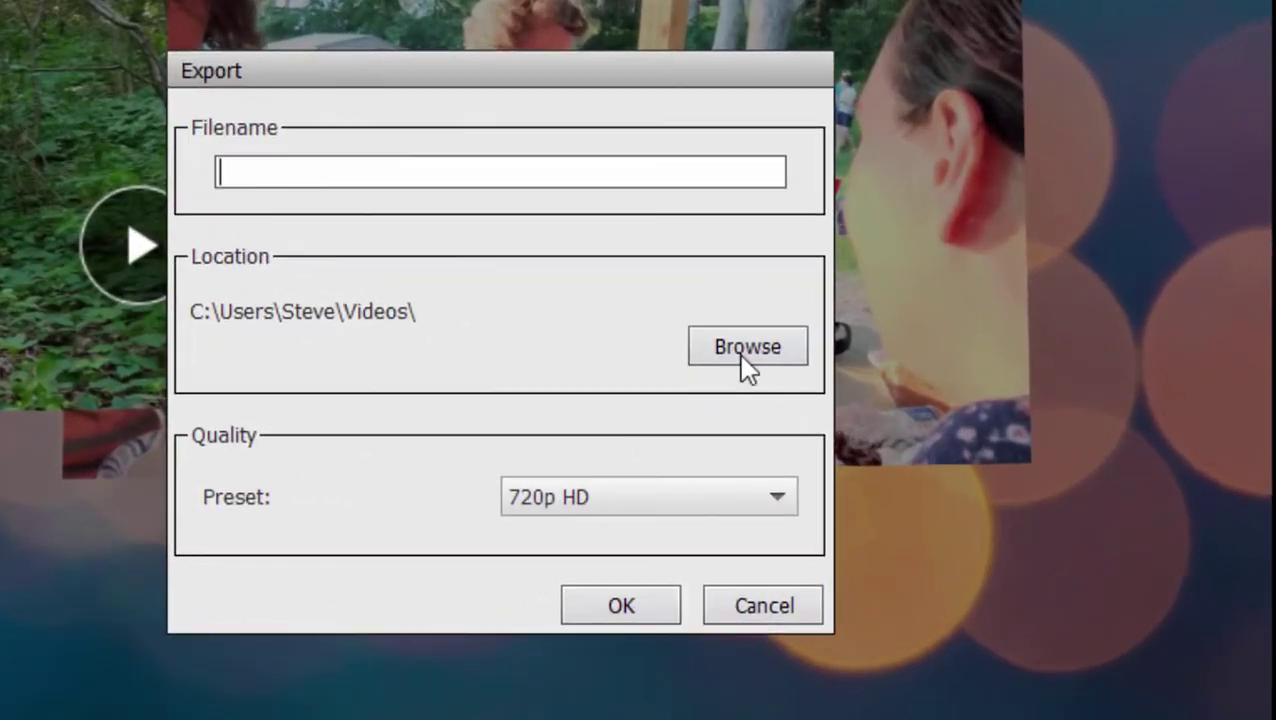
{"action": "left_click", "coordinate": [773, 366]}
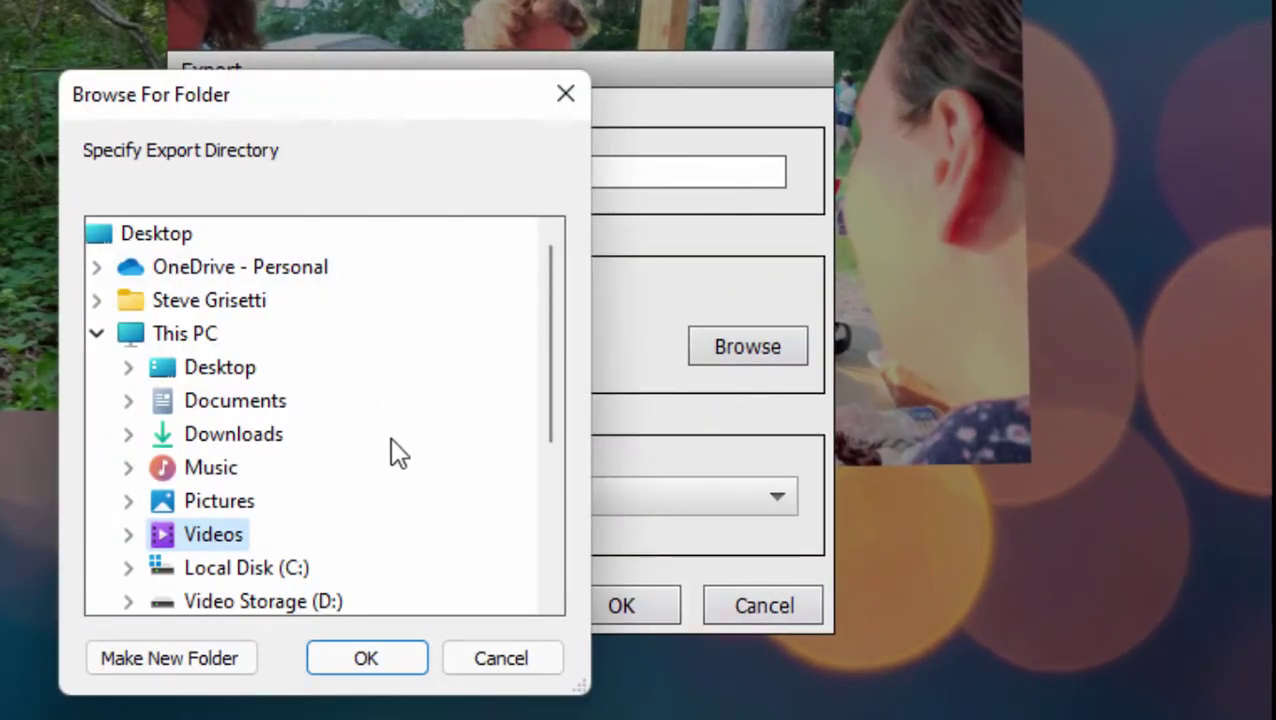
{"action": "left_click", "coordinate": [168, 660]}
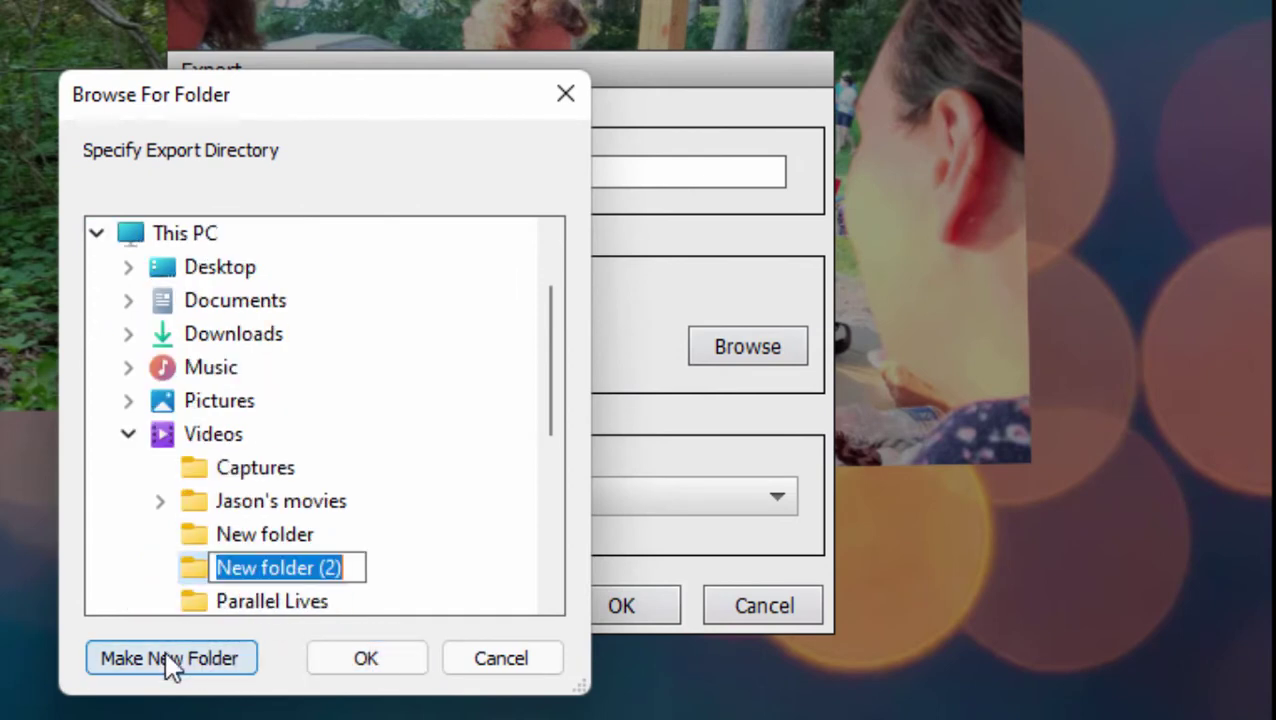
{"action": "type", "text": "Slidesho"}
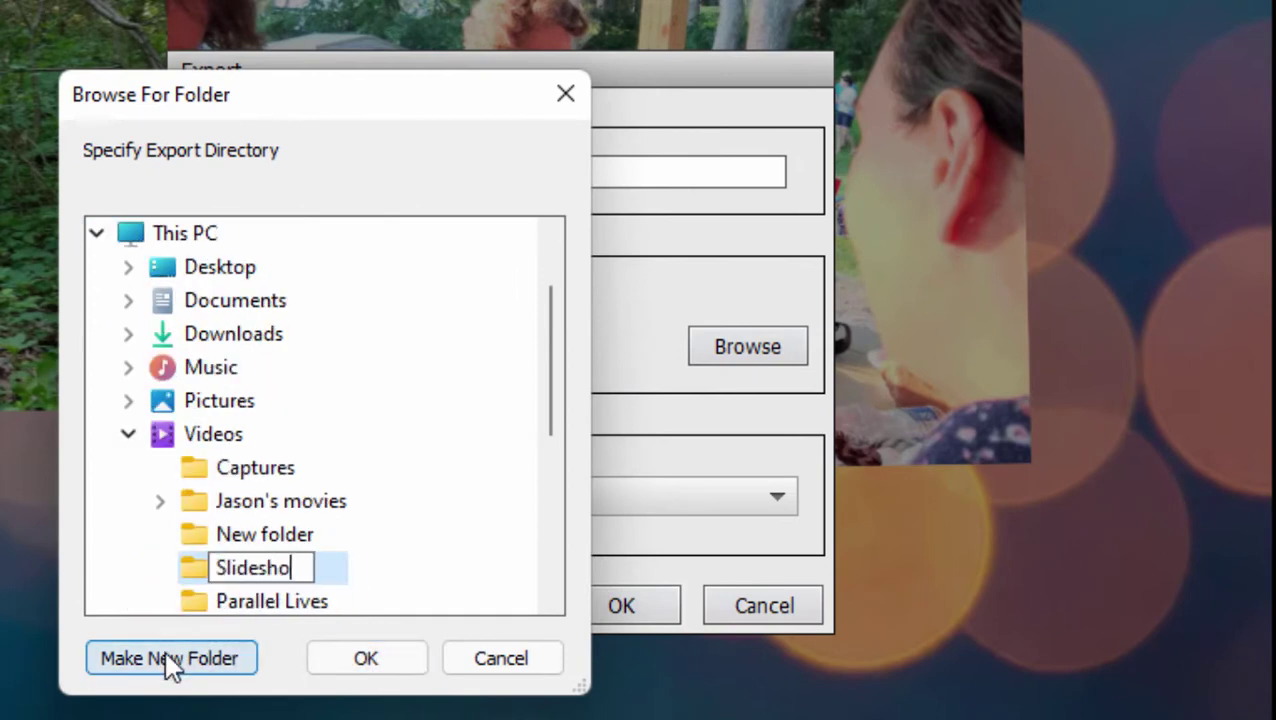
{"action": "type", "text": "w"}
{"action": "key", "text": "Return"}
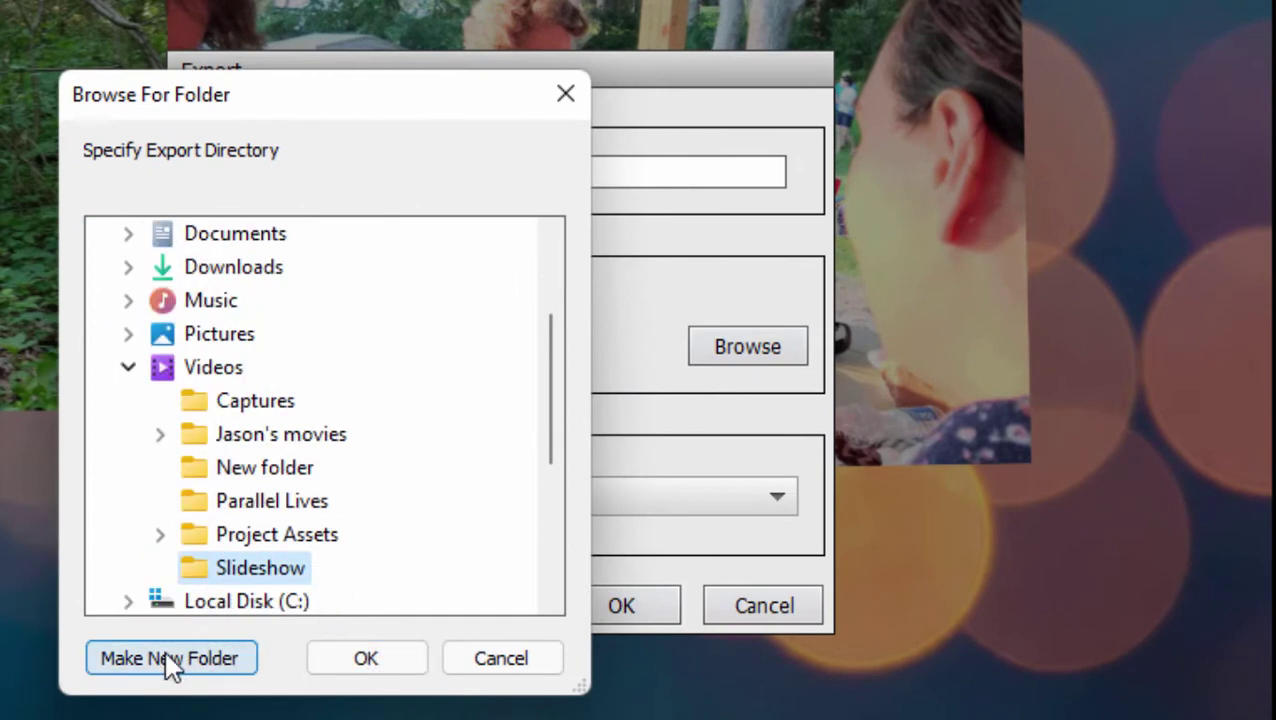
{"action": "left_click", "coordinate": [403, 659]}
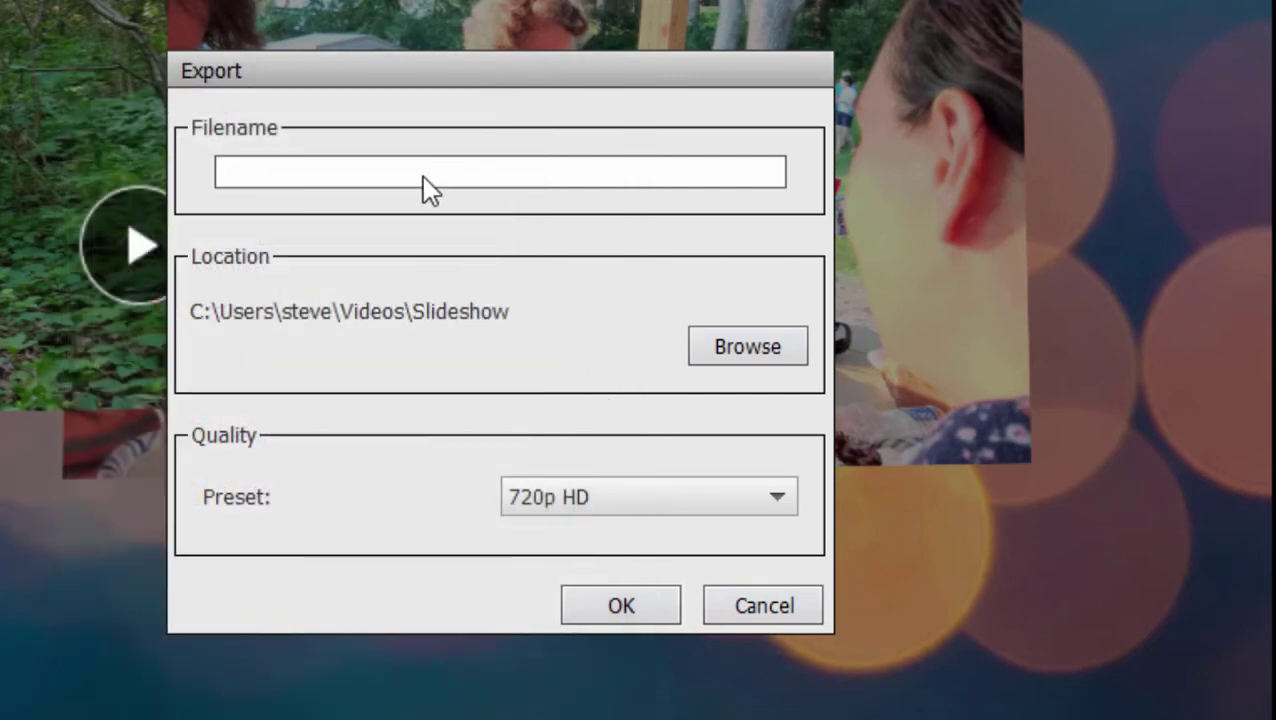
Name the export Favorites, set the preset to 1080p HD and start exporting
{"action": "left_click", "coordinate": [405, 166]}
{"action": "type", "text": "Favorite"}
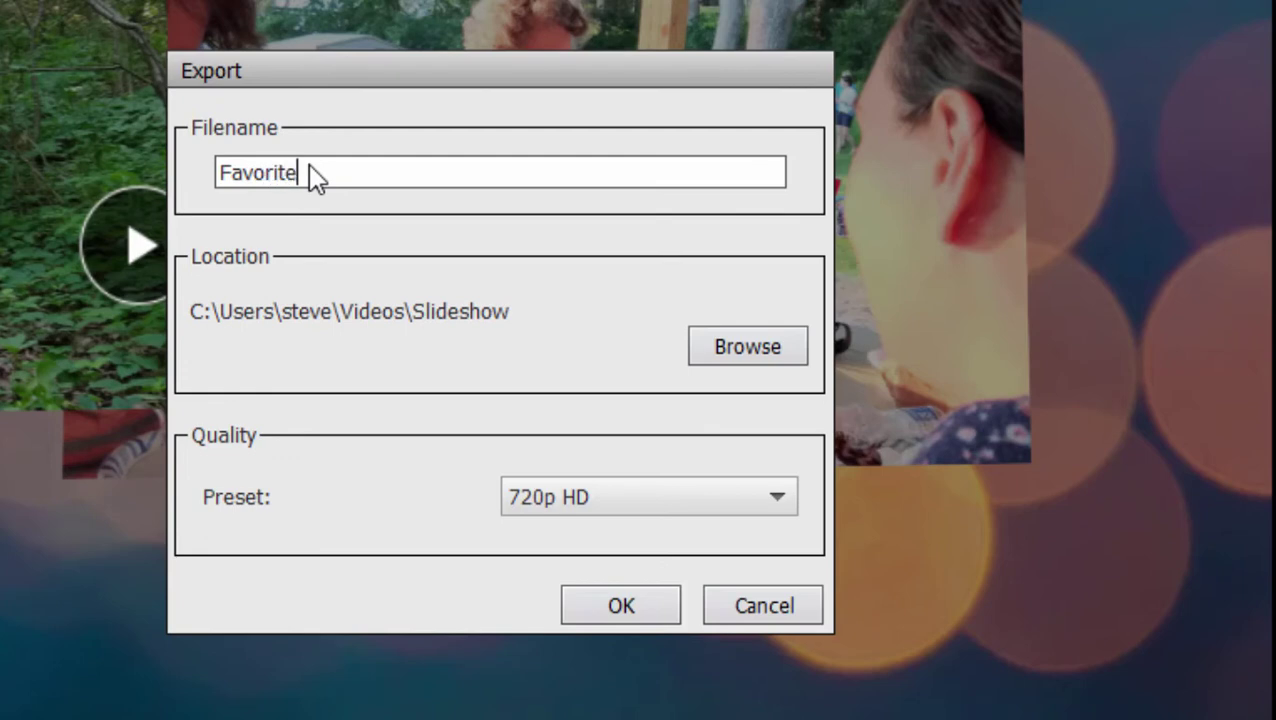
{"action": "type", "text": "s"}
{"action": "left_click", "coordinate": [726, 500]}
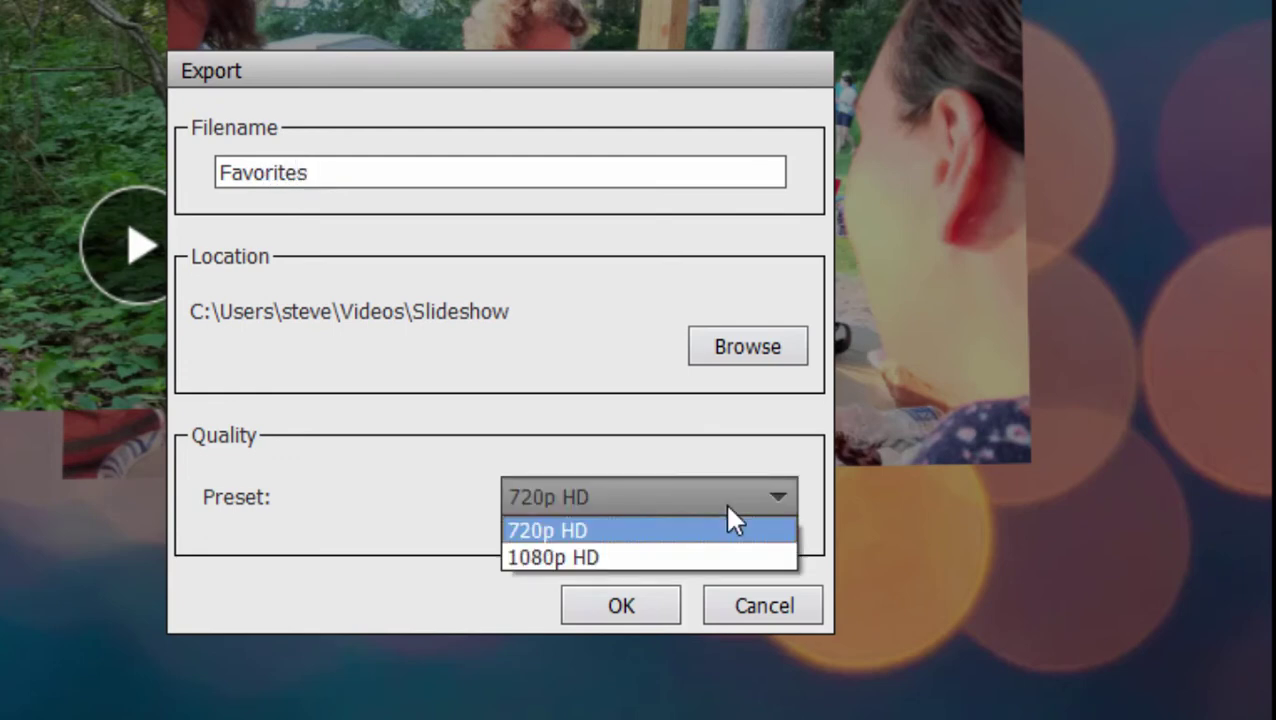
{"action": "left_click", "coordinate": [677, 558]}
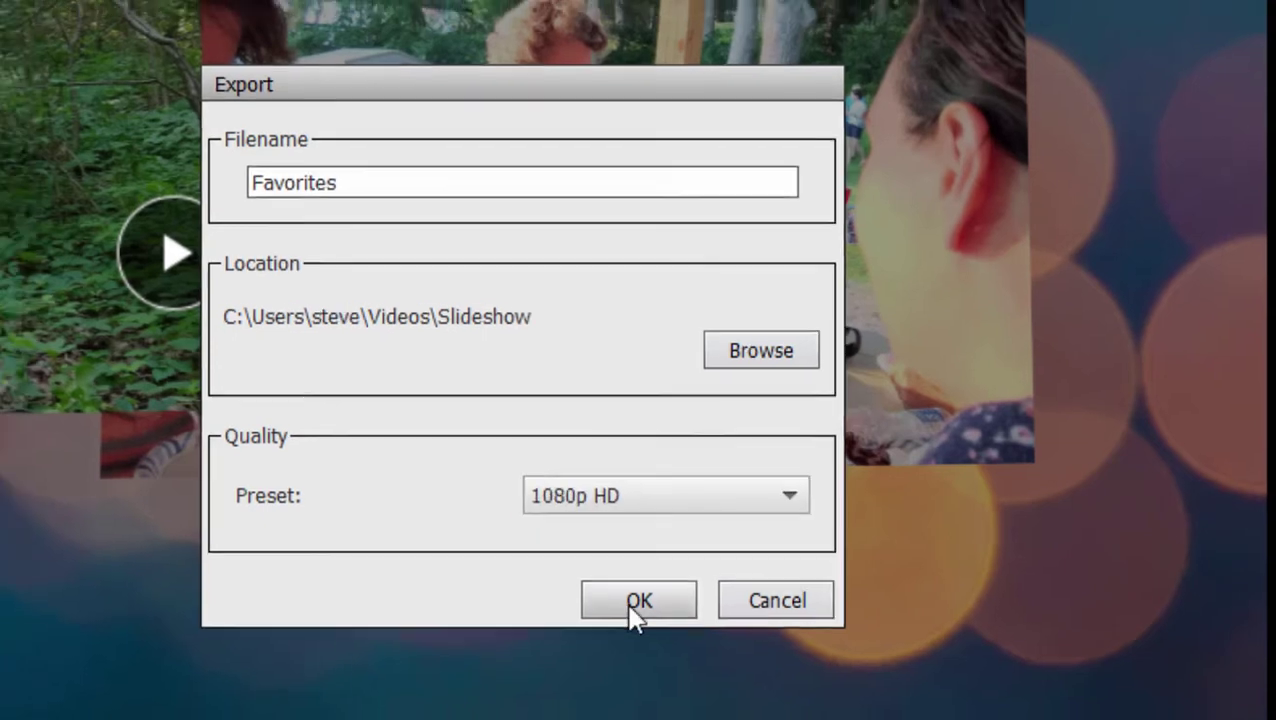
{"action": "left_click", "coordinate": [632, 603]}
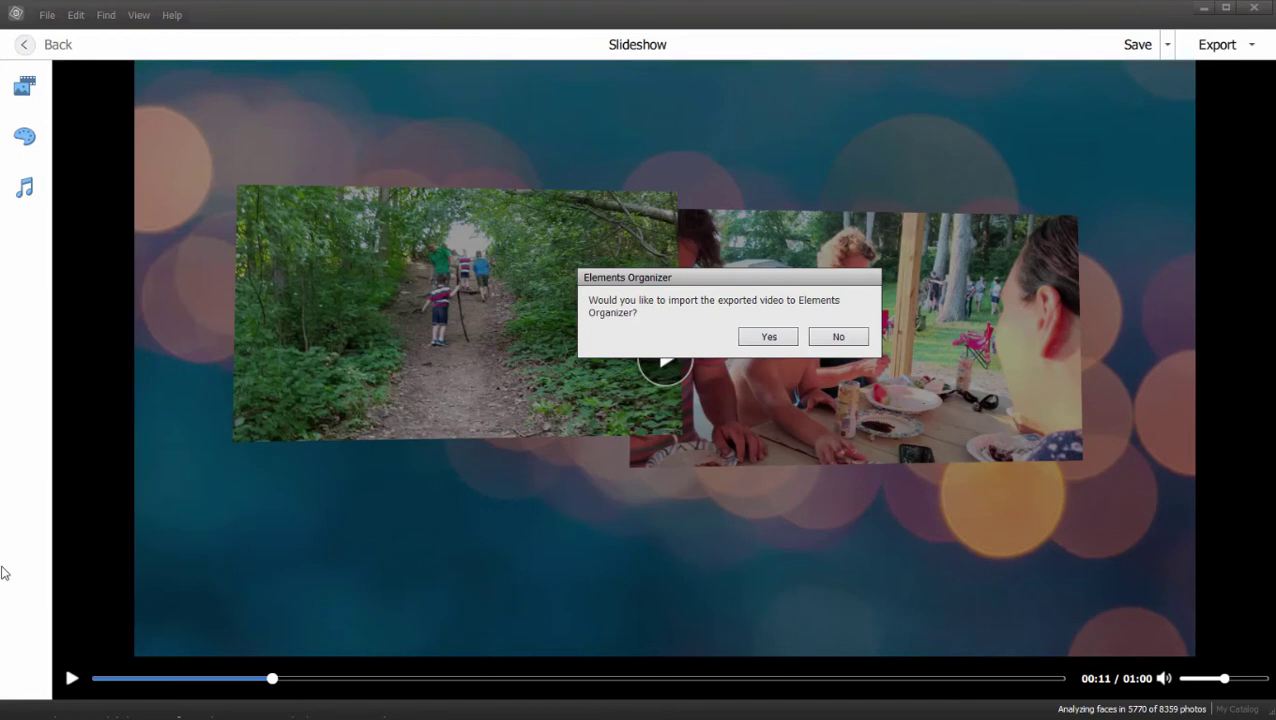
Accept the import prompt and add Videos > Slideshow > Favorites.mp4 to Premiere Elements' Project Assets
{"action": "left_click", "coordinate": [783, 339]}
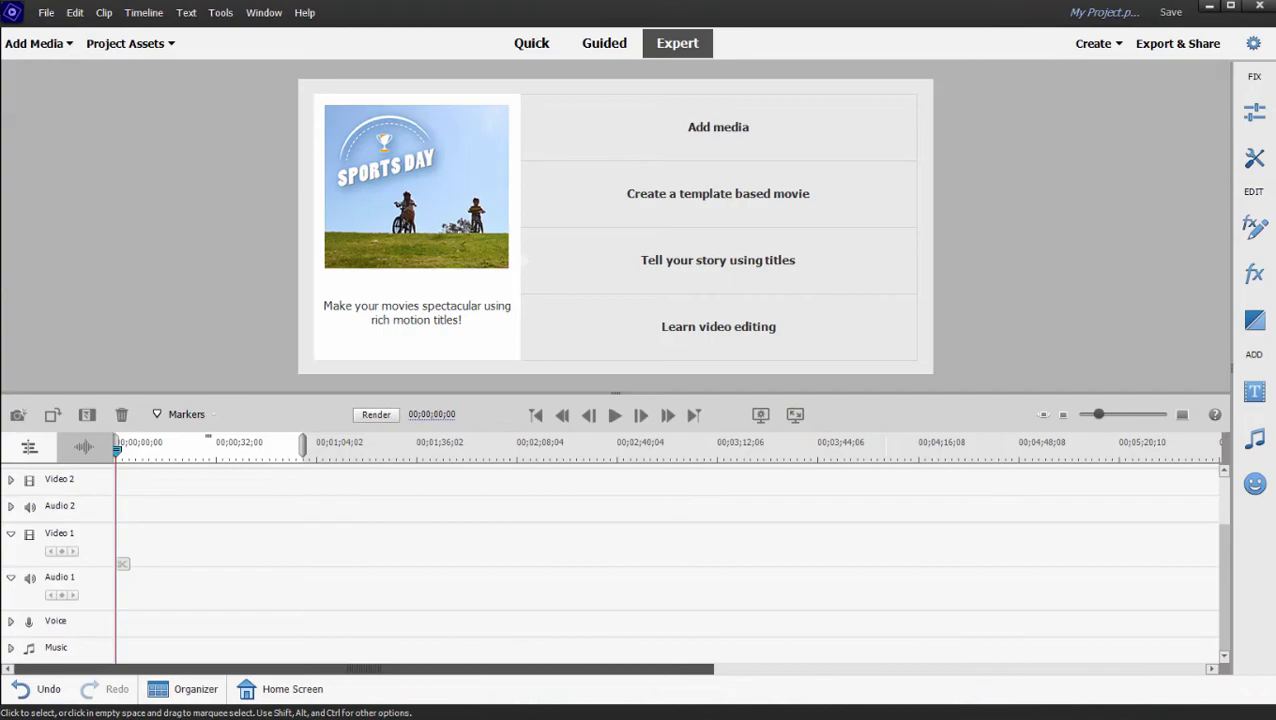
{"action": "left_click", "coordinate": [58, 45]}
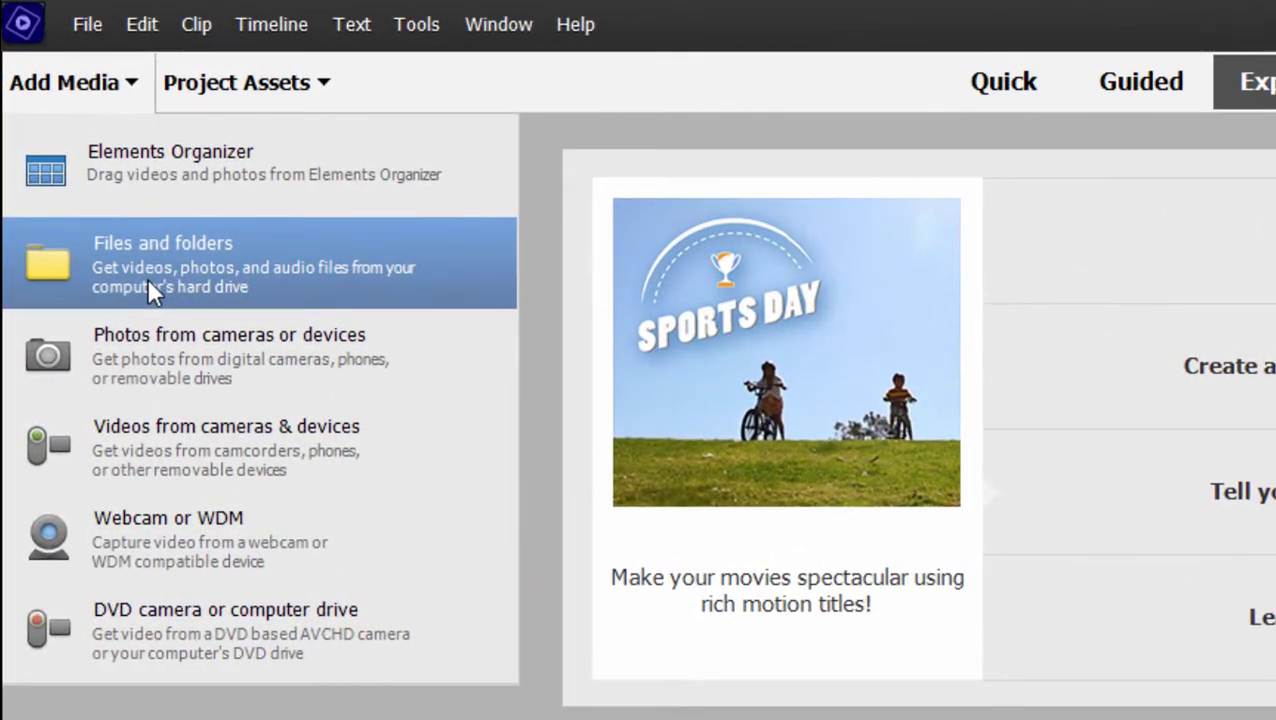
{"action": "left_click", "coordinate": [147, 277]}
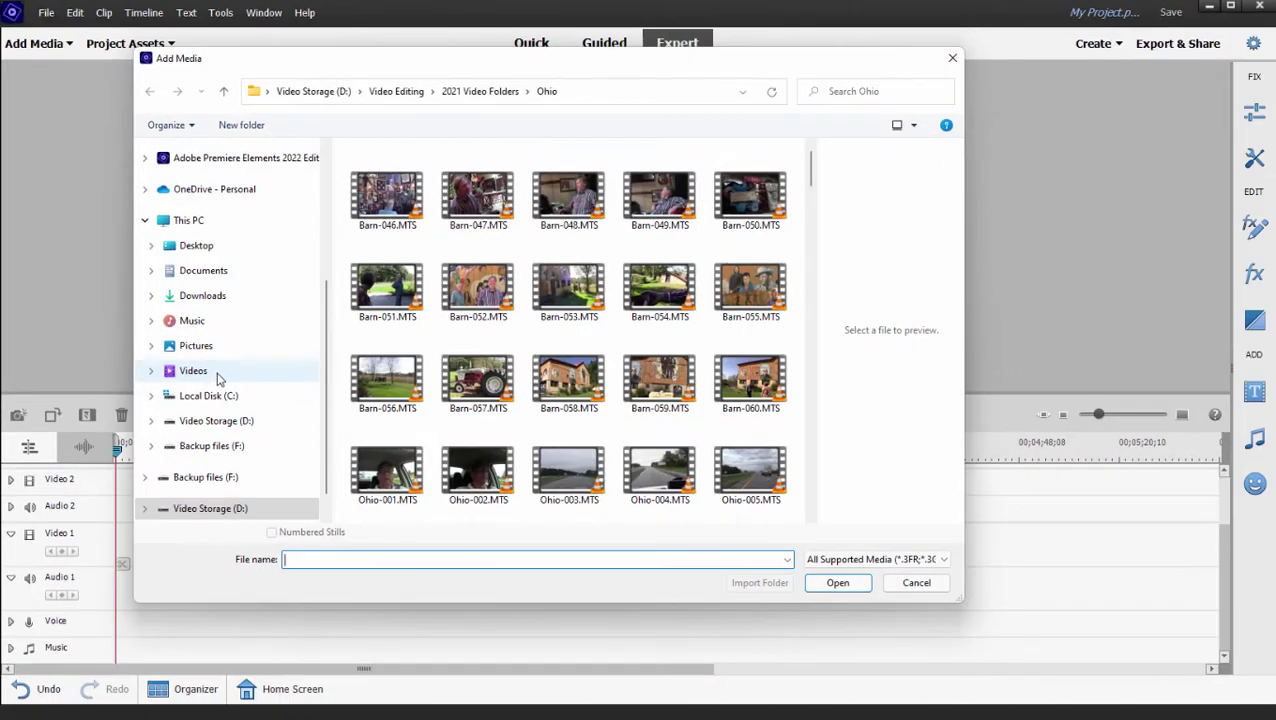
{"action": "left_click", "coordinate": [219, 377]}
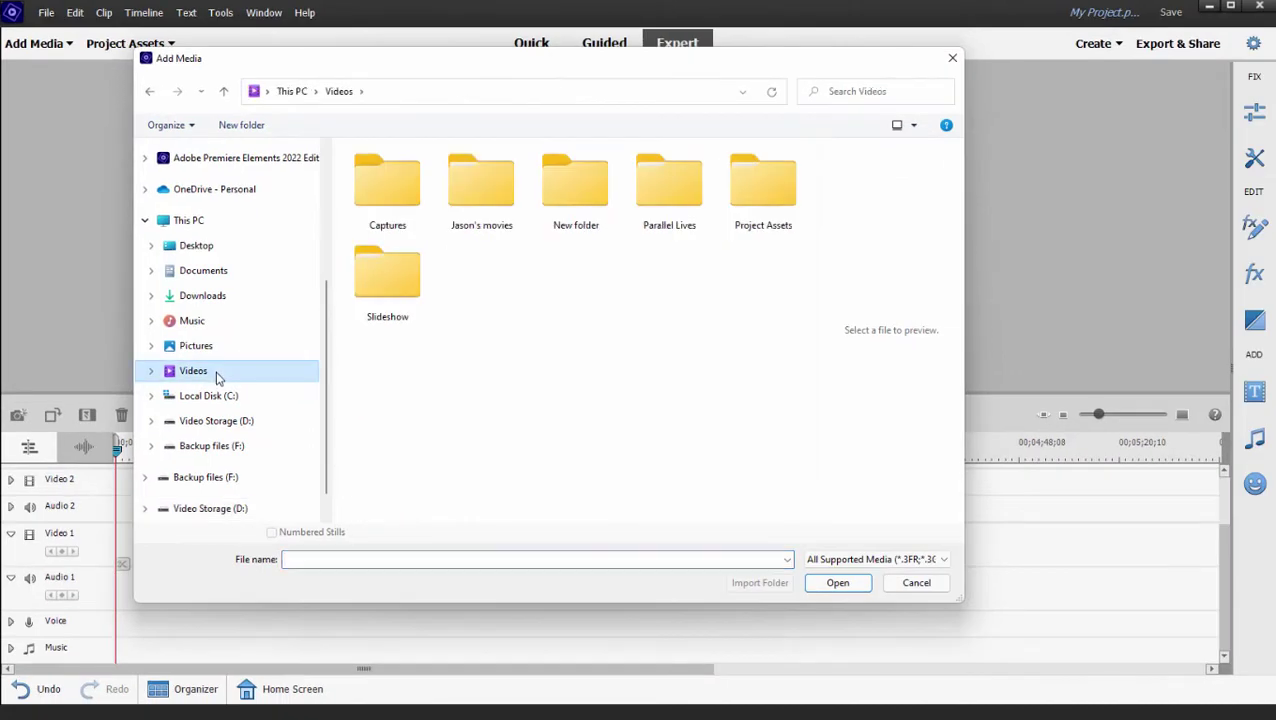
{"action": "double_click", "coordinate": [390, 289]}
{"action": "left_click", "coordinate": [388, 192]}
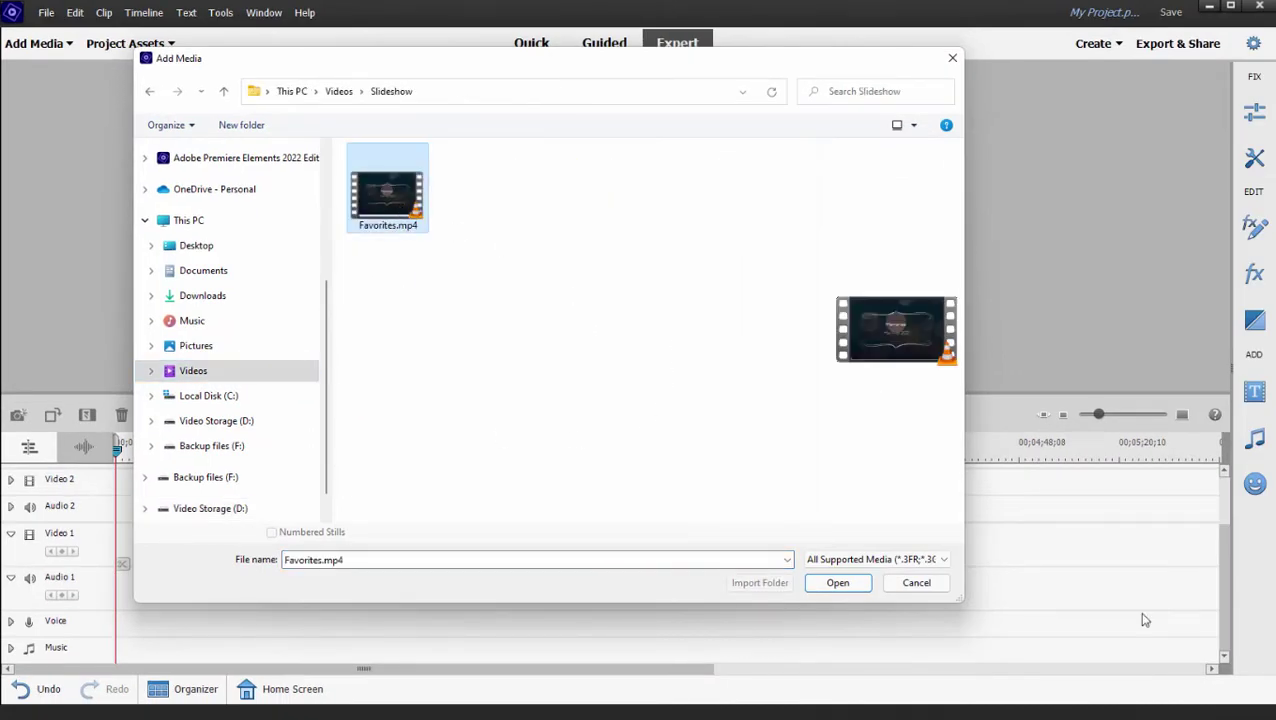
{"action": "left_click", "coordinate": [851, 588]}
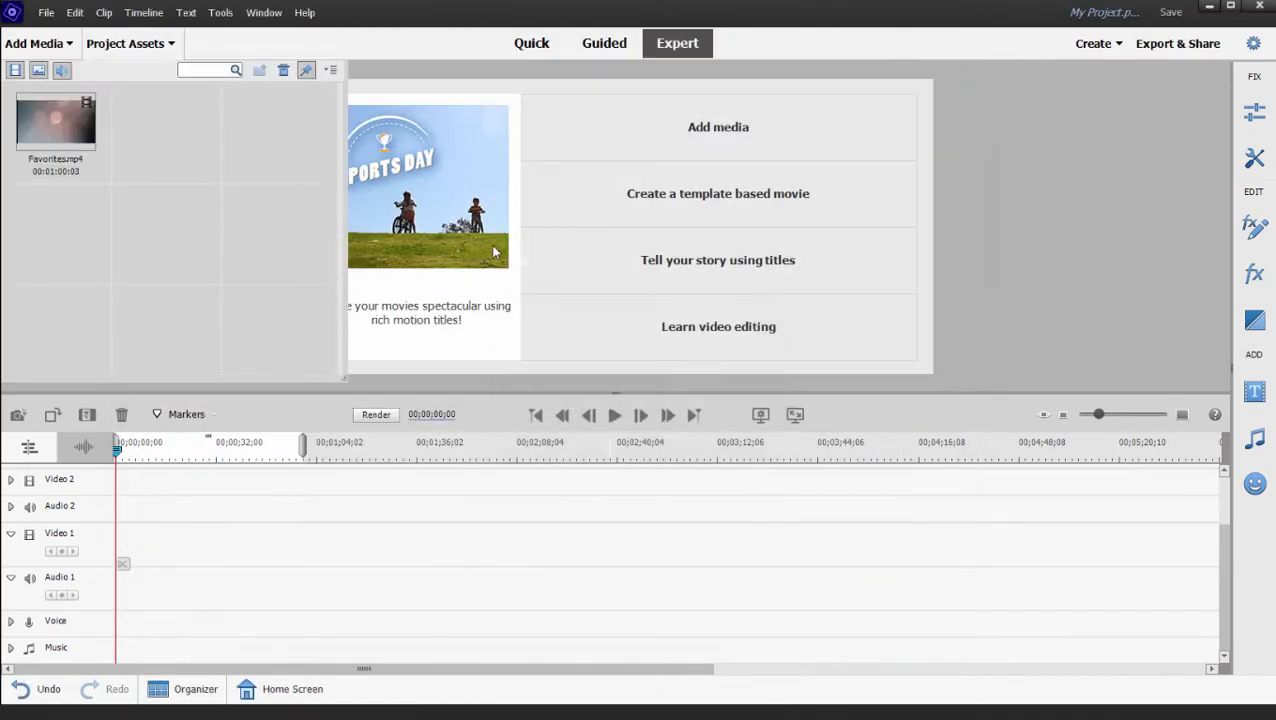
Place Favorites.mp4 on the Video 1 and Audio 1 tracks and add the beach-themed My Slideshow menu
{"action": "left_click_drag", "start_coordinate": [50, 130], "coordinate": [118, 578]}
{"action": "left_click", "coordinate": [169, 452]}
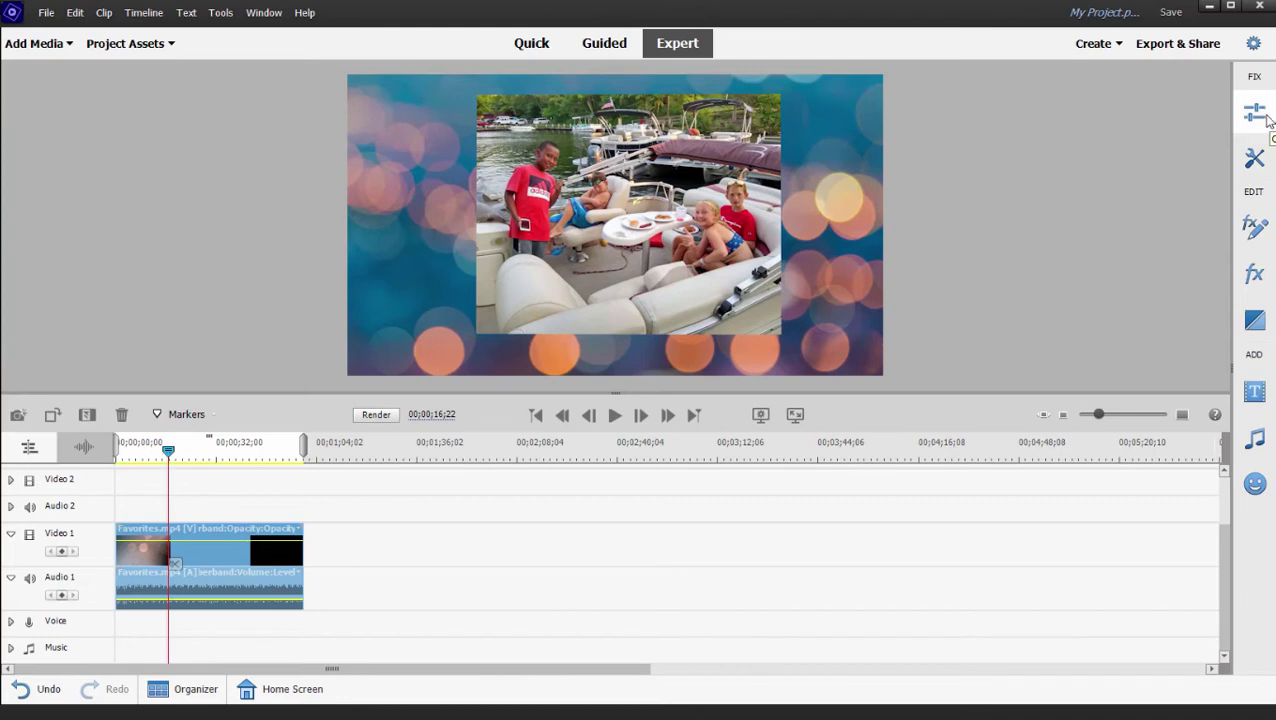
{"action": "left_click", "coordinate": [1256, 160]}
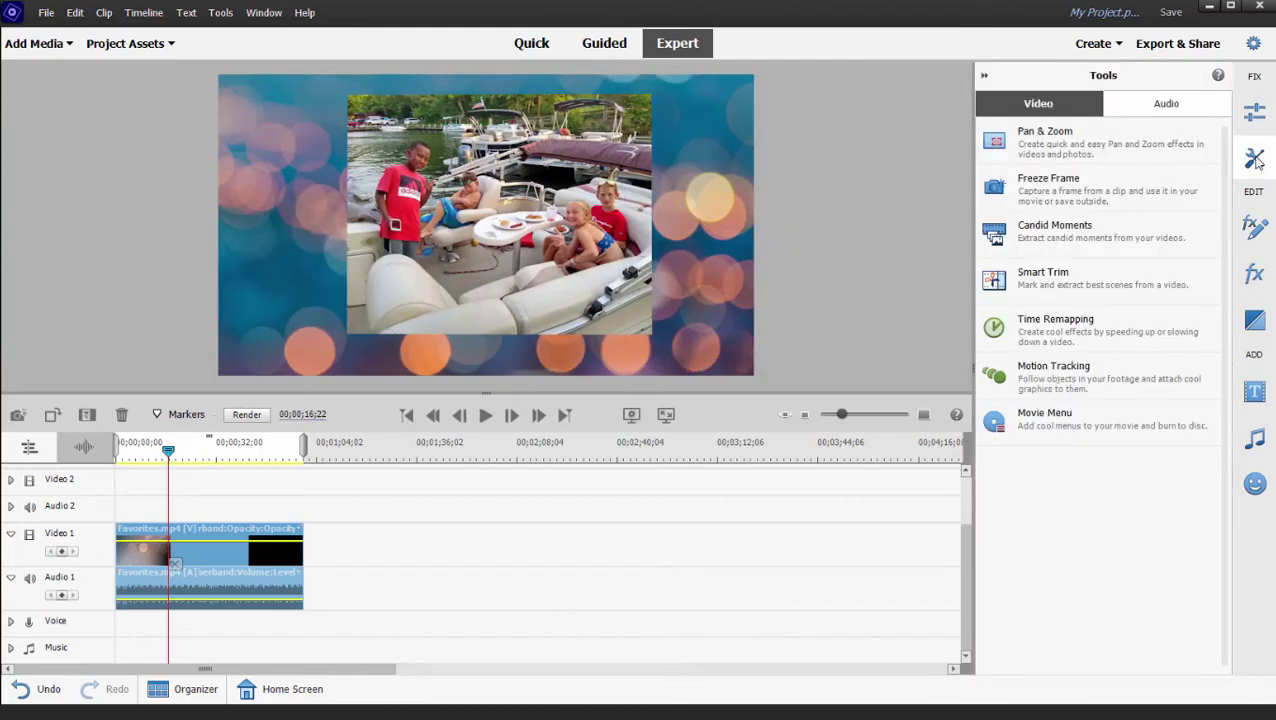
{"action": "left_click", "coordinate": [1062, 420]}
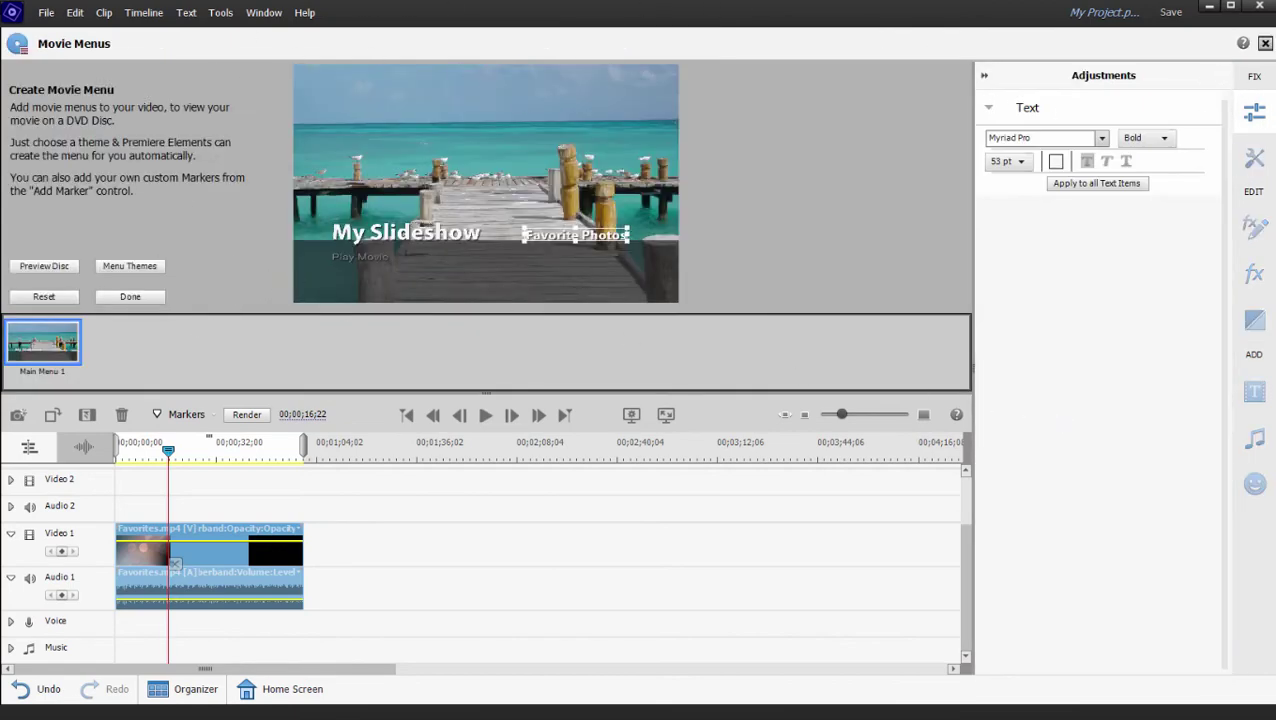
{"action": "left_click", "coordinate": [1255, 112]}
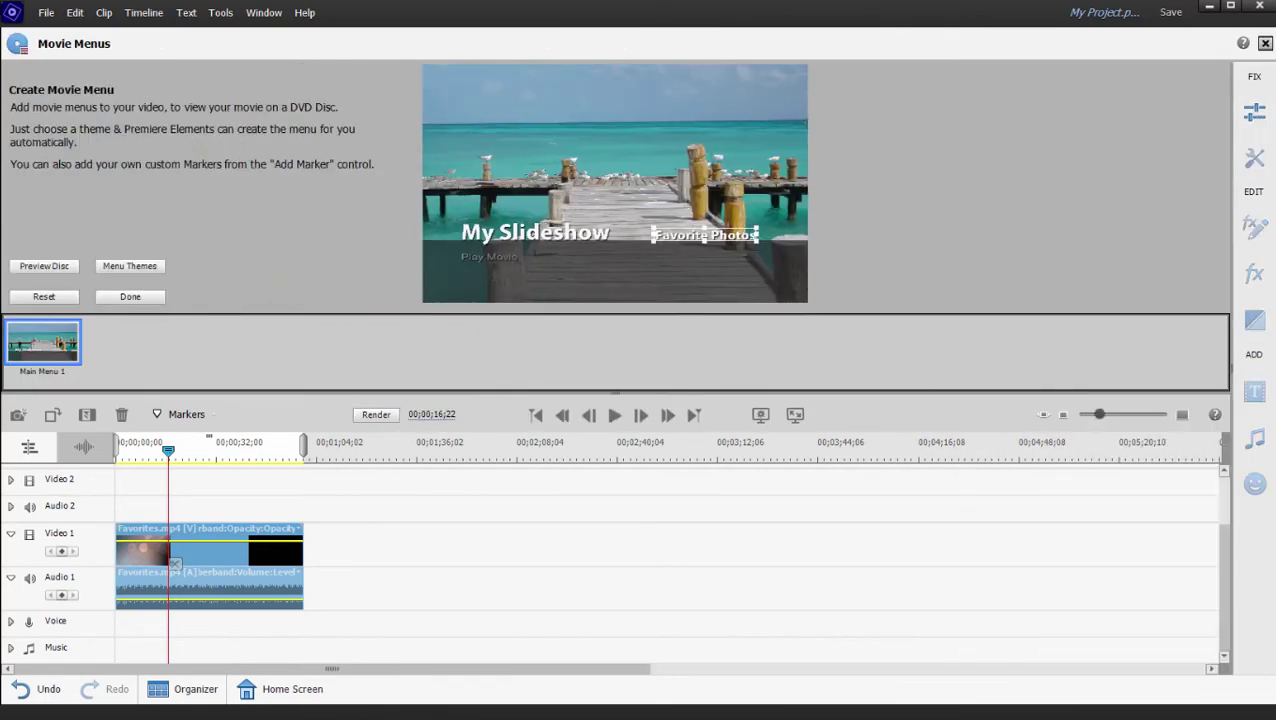
{"action": "left_click", "coordinate": [130, 296]}
Choose Disc > DVD export, giving 720 x 480 MPEG at 29.97 as an ISO image
{"action": "left_click", "coordinate": [1180, 44]}
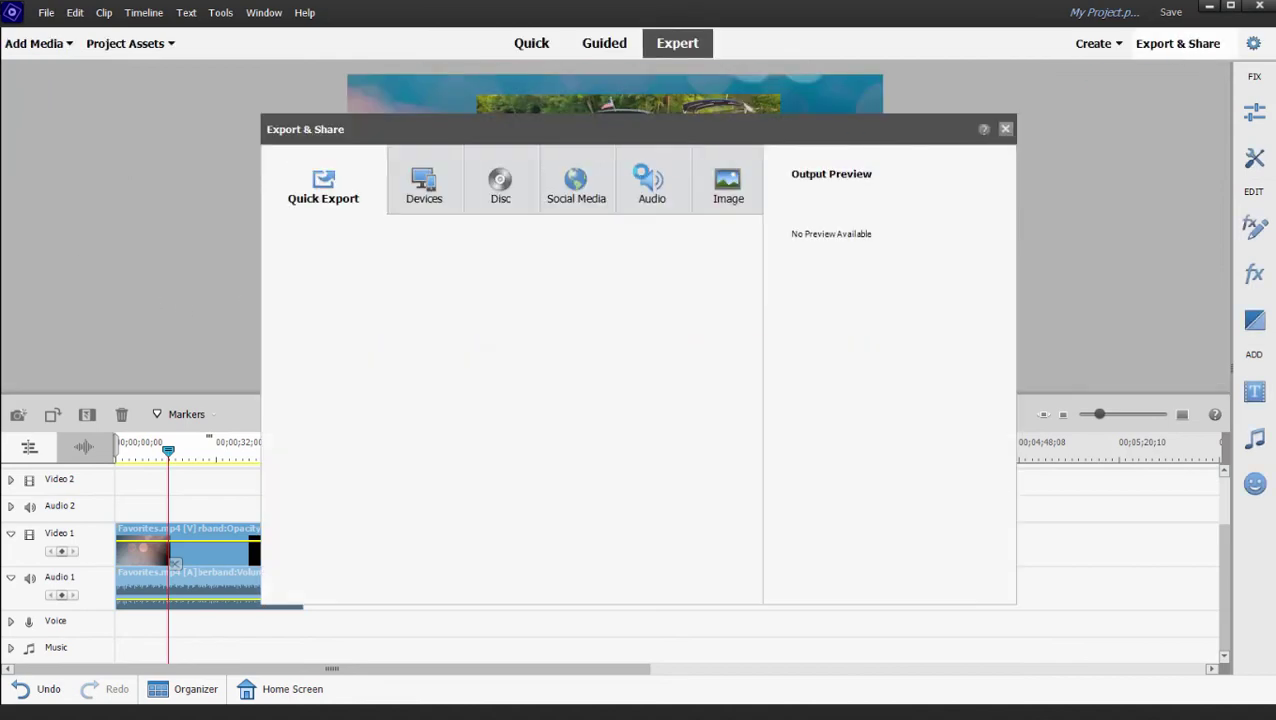
{"action": "left_click", "coordinate": [499, 186]}
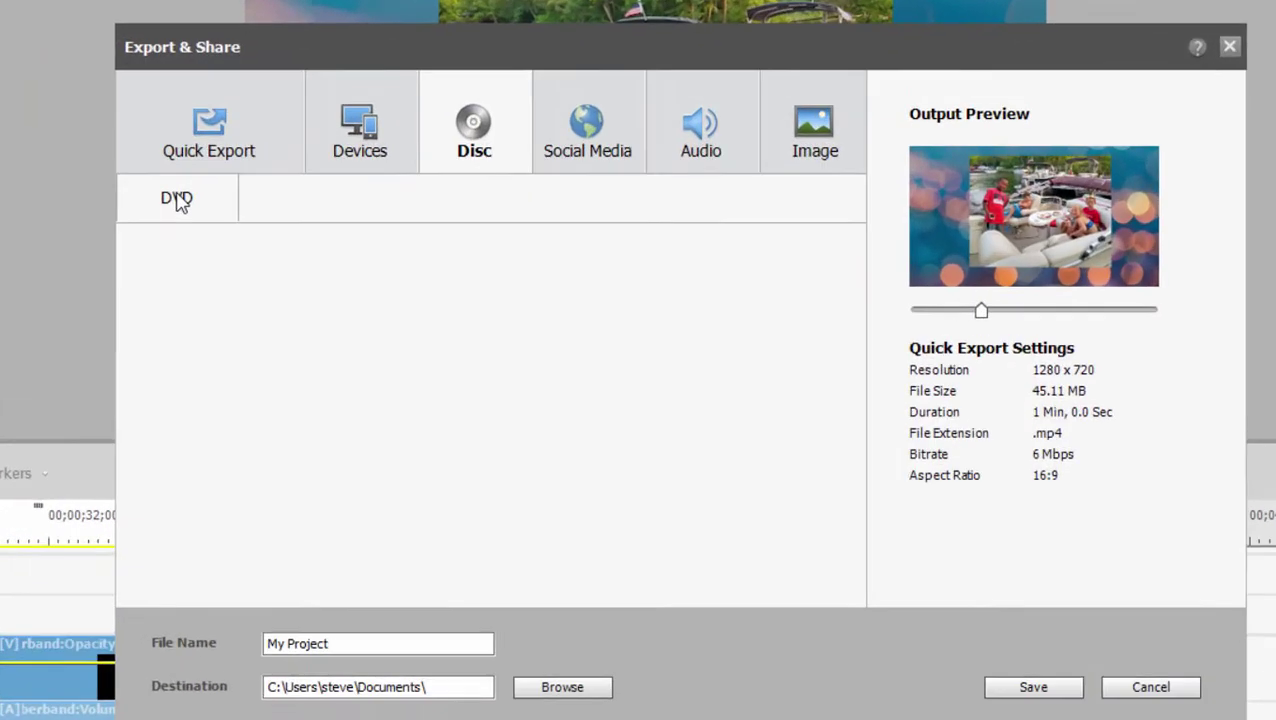
{"action": "left_click", "coordinate": [176, 199]}
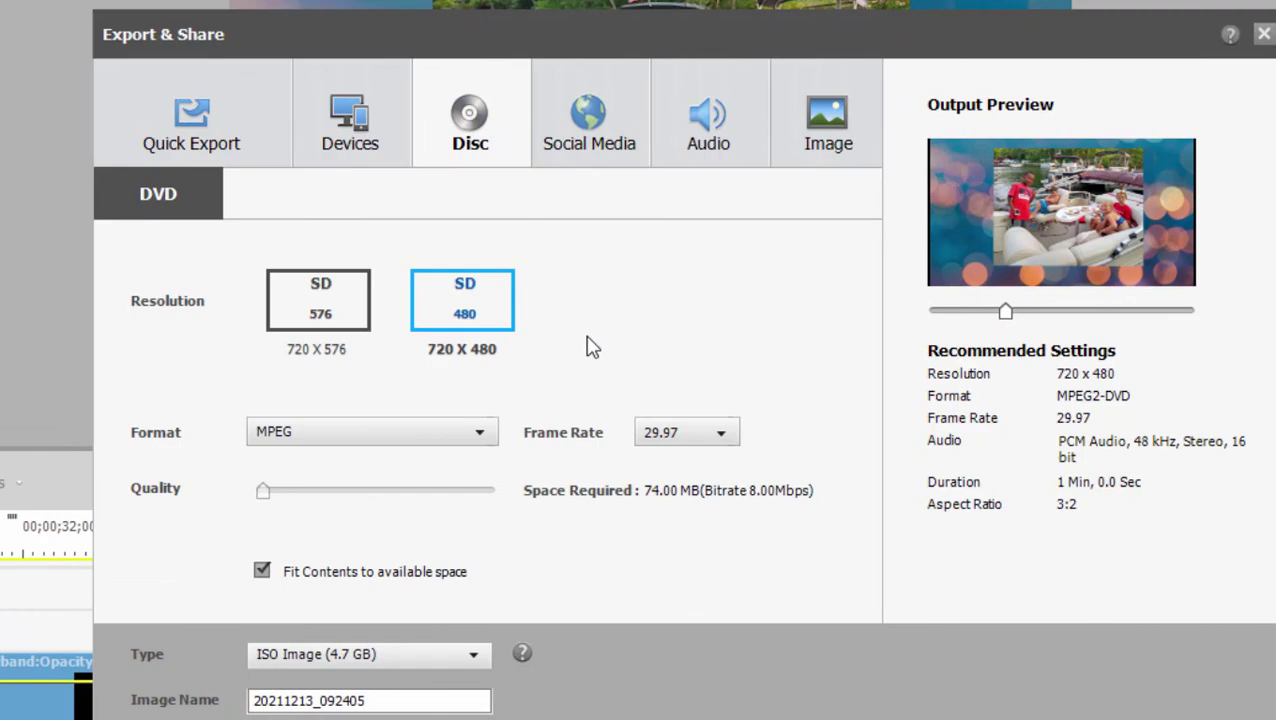